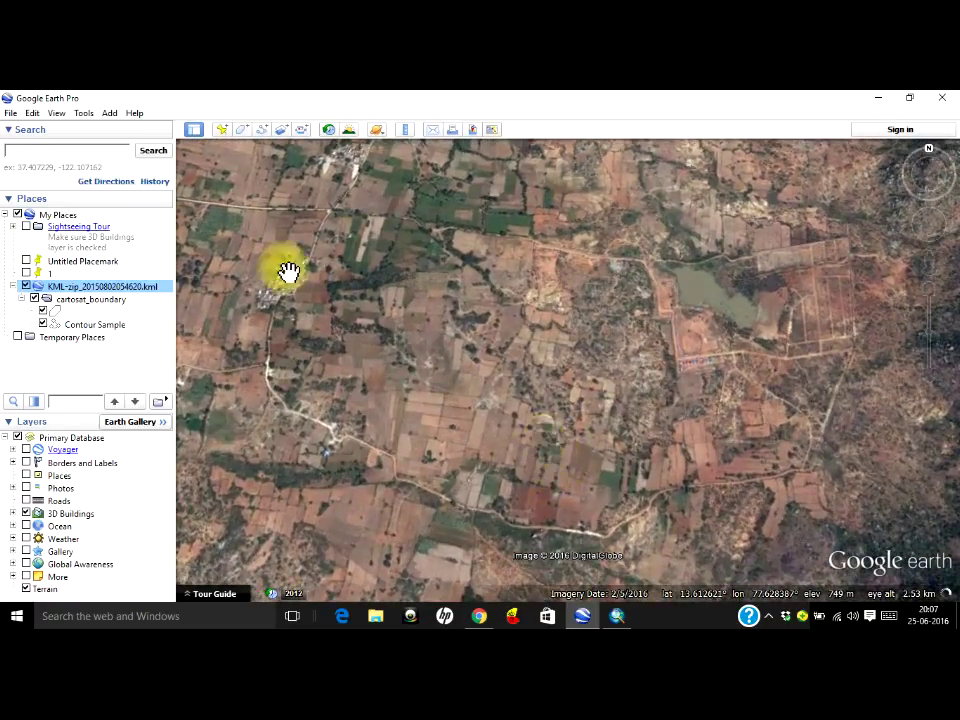
- Add a new placemark just north of the reservoir, at about latitude 13.614884° and longitude 77.639629°
left_click(222, 131)
left_click_drag(610, 215, 60, 182)
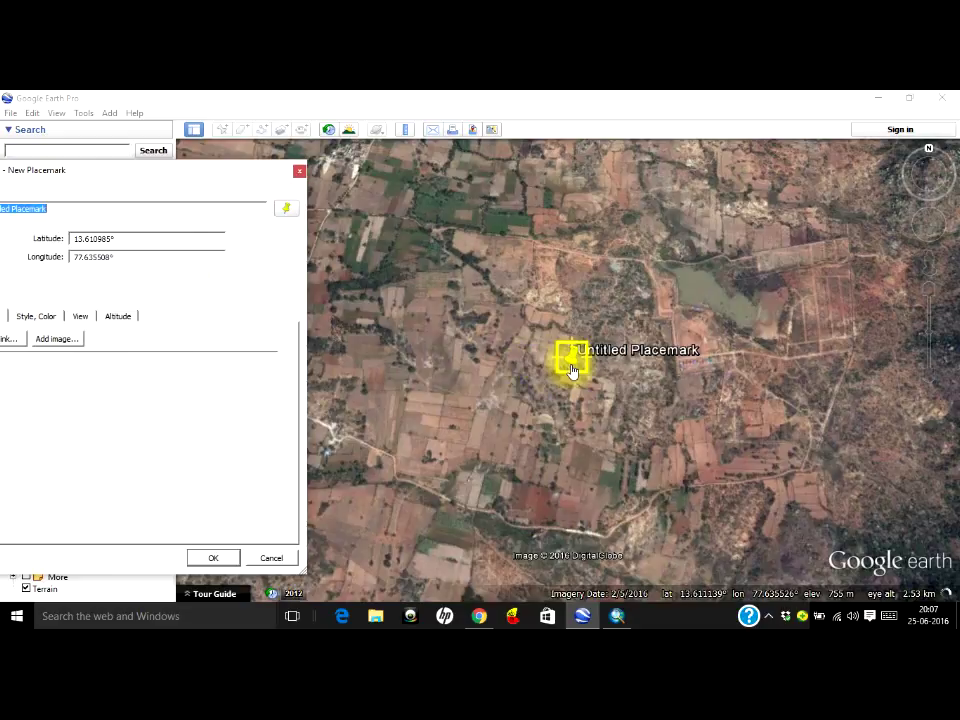
left_click_drag(571, 371, 723, 234)
left_click_drag(105, 176, 332, 227)
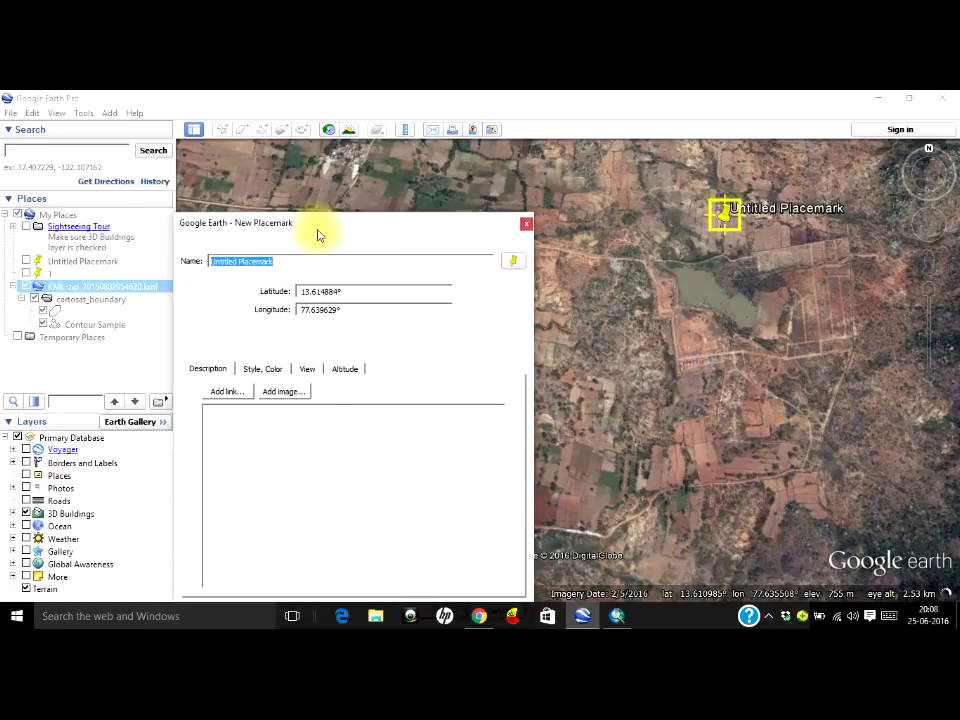
- Name the placemark near the reservoir with its own coordinates, 13.614884° 77.639629°, and save it
key("Tab")
key("ctrl+c")
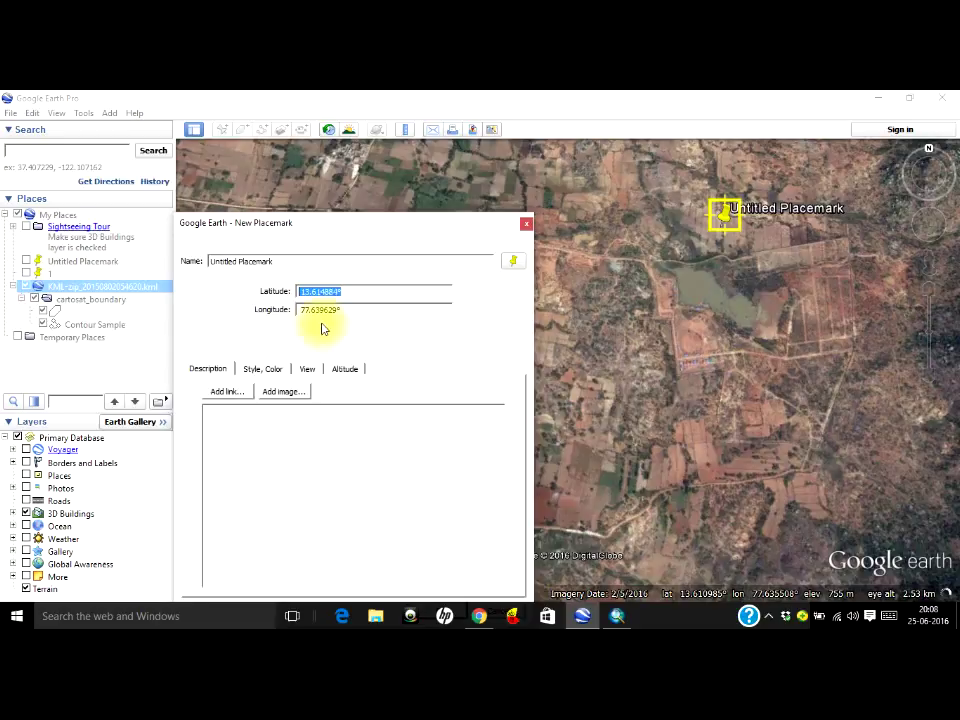
triple_click(210, 259)
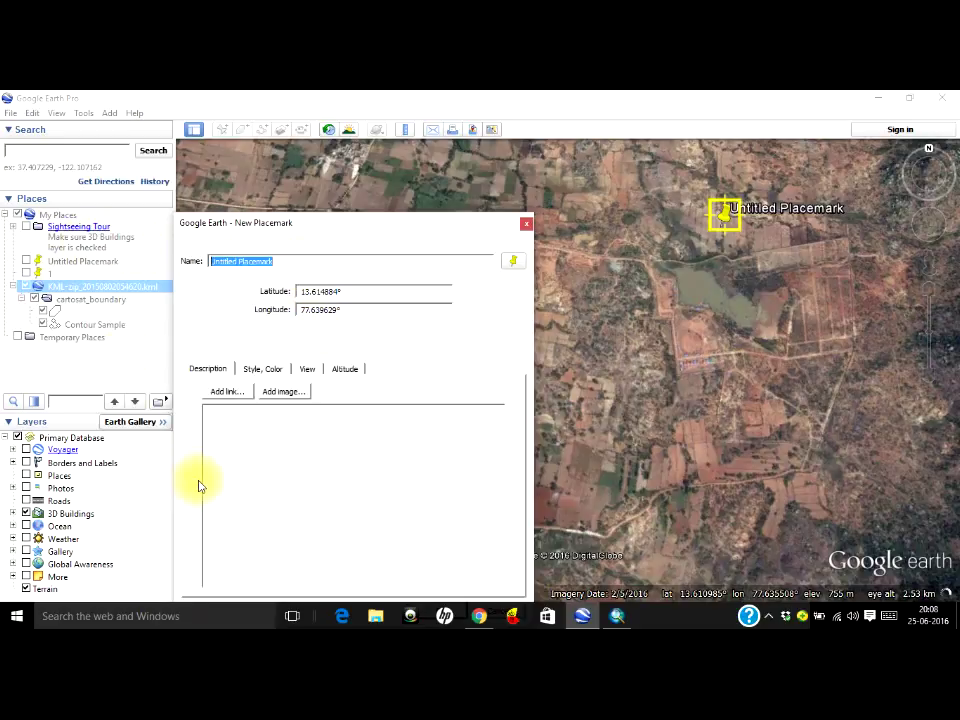
key("ctrl+v")
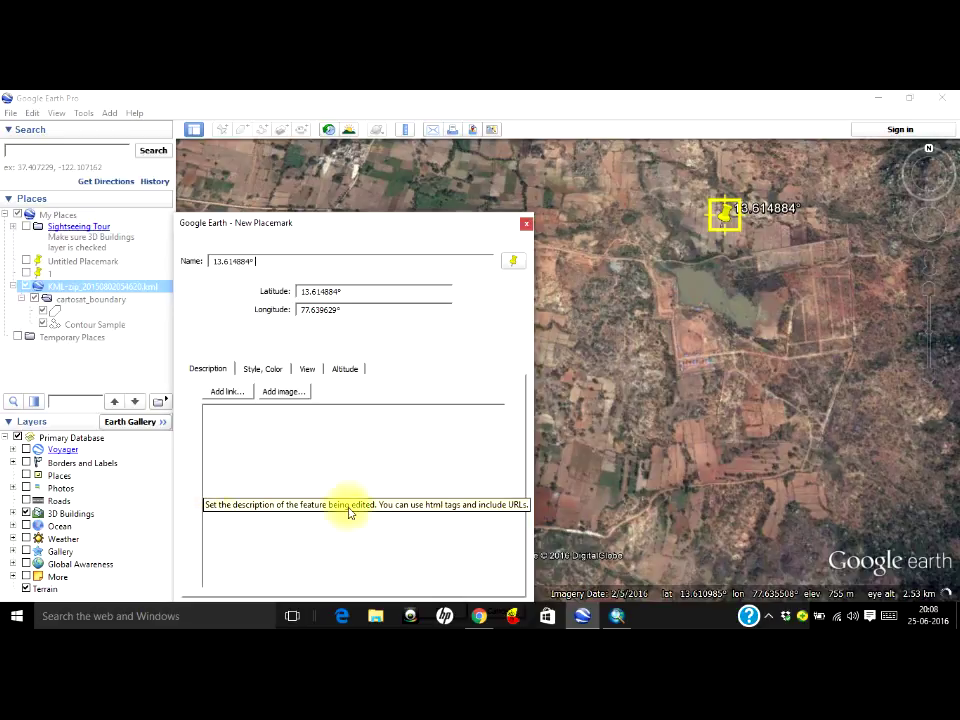
left_click_drag(376, 312, 242, 293)
key("ctrl+c")
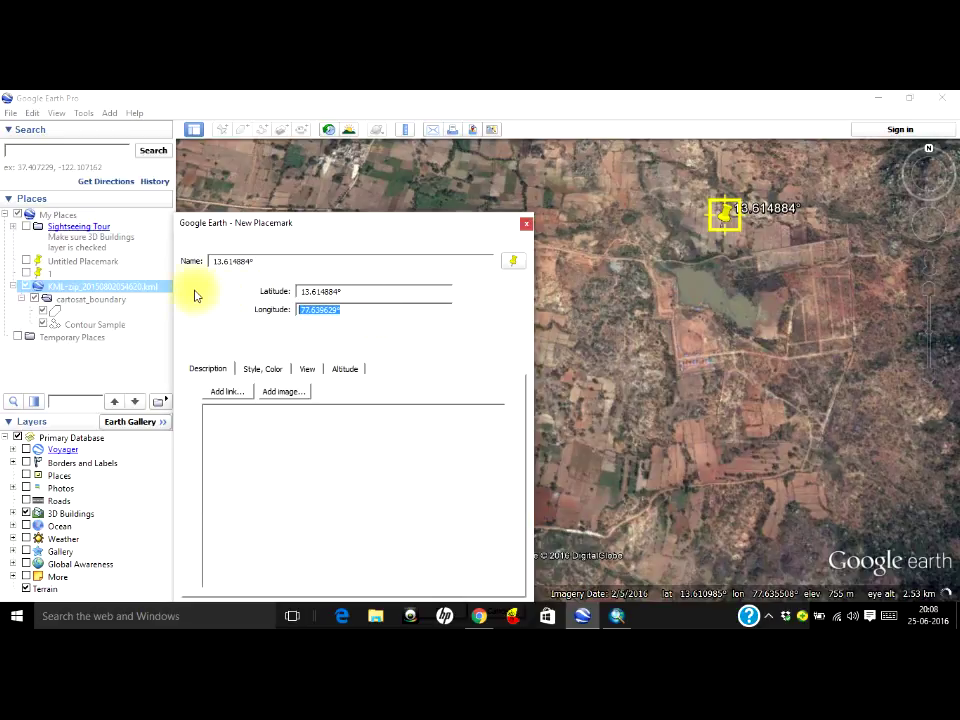
left_click(280, 262)
key("ctrl+v")
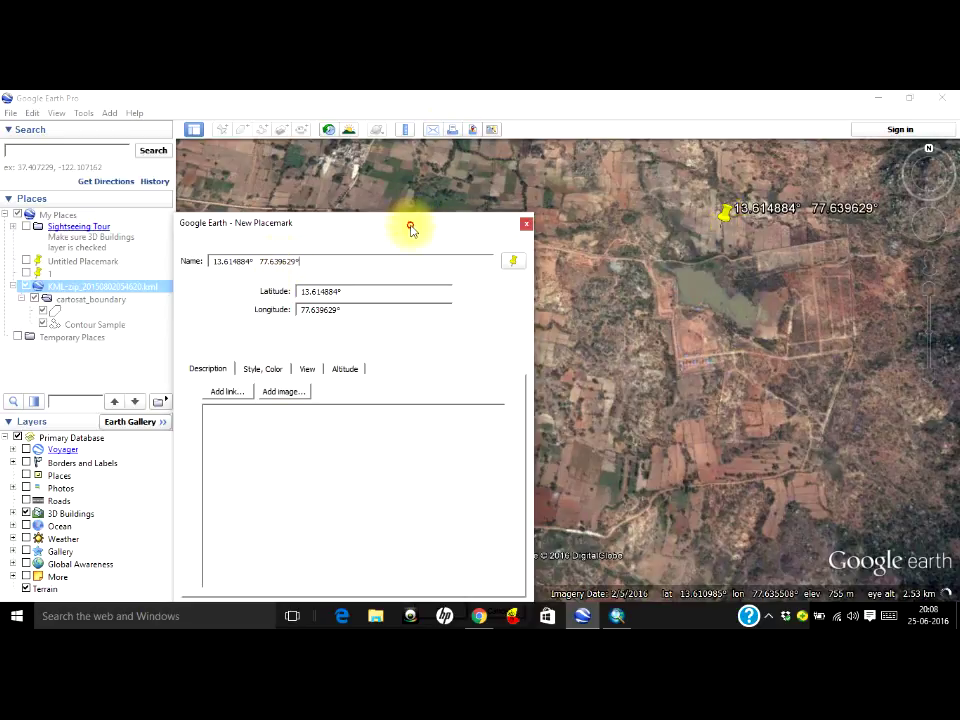
left_click_drag(410, 229, 412, 178)
left_click(444, 527)
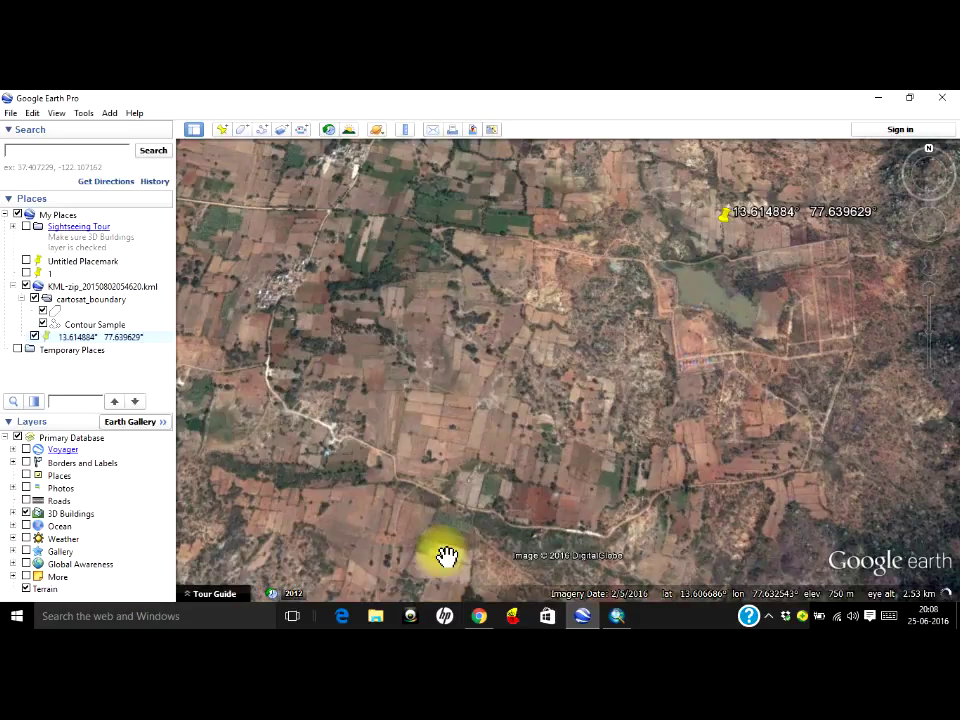
- Add a second placemark in the northwest fields of the visible area, at about latitude 13.616111° and longitude 77.627259°
left_click(221, 129)
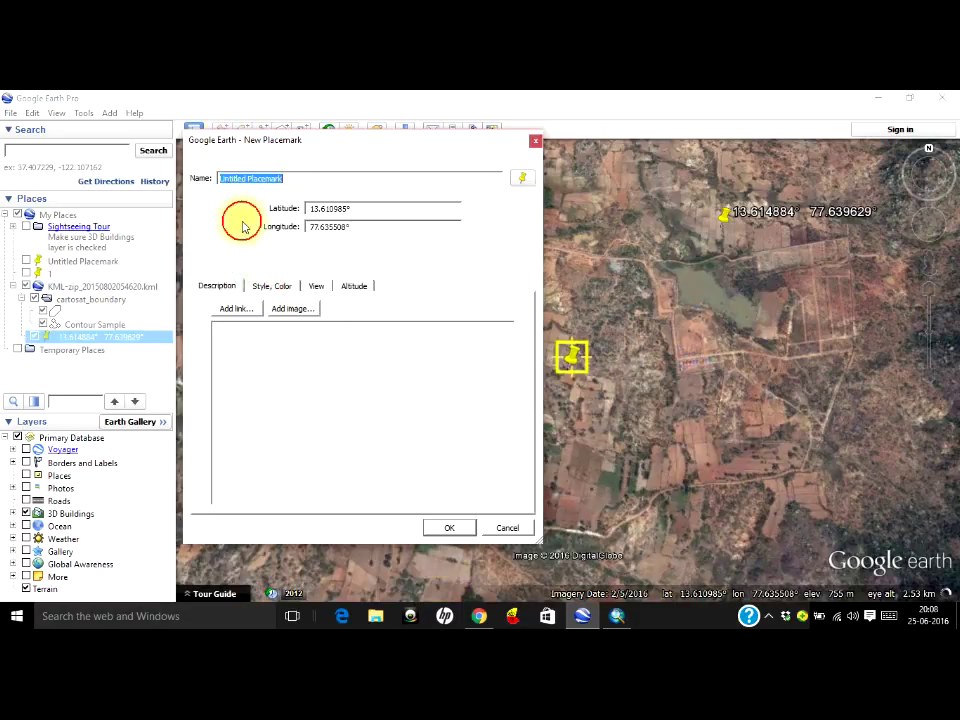
left_click_drag(343, 145, 54, 180)
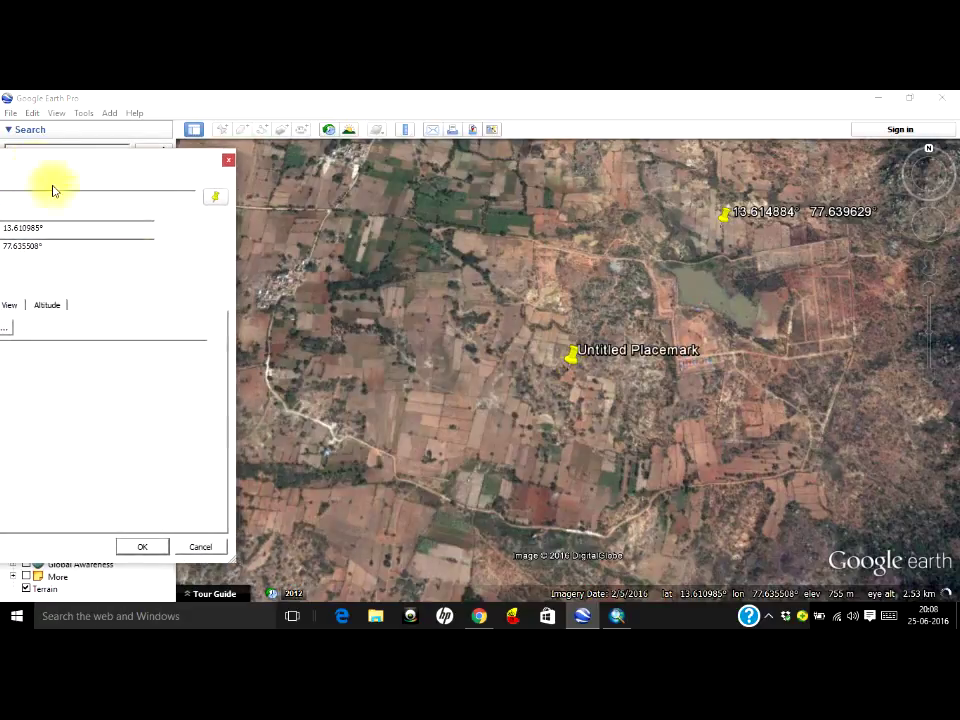
left_click_drag(565, 372, 272, 192)
left_click_drag(105, 159, 339, 281)
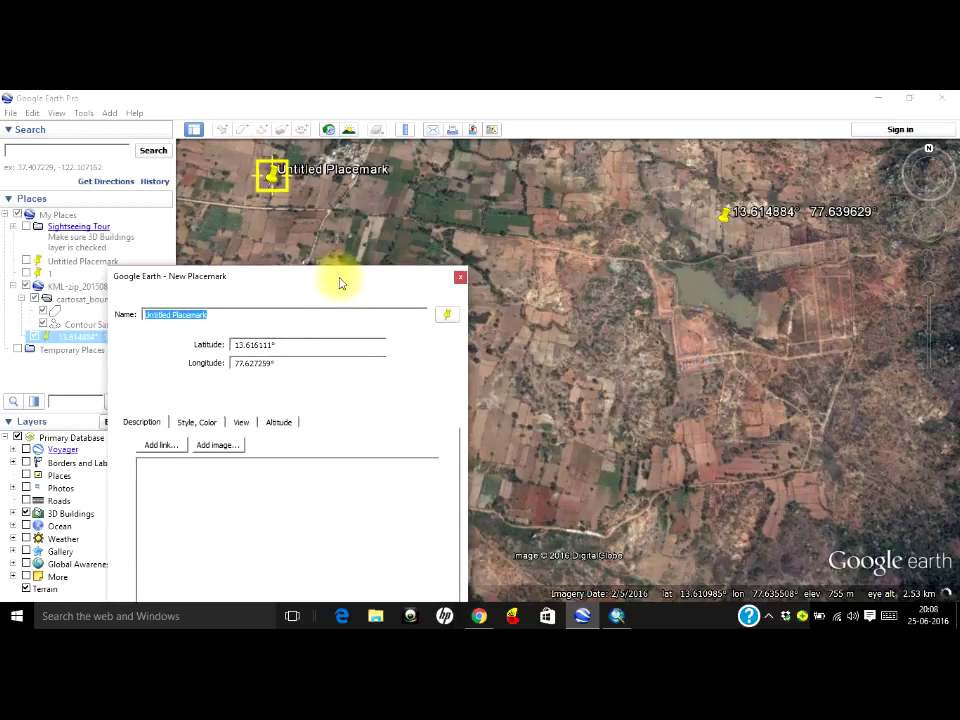
- Name the northwest placemark with its own coordinates, 13.616111° 77.627259°, and save it
double_click(290, 341)
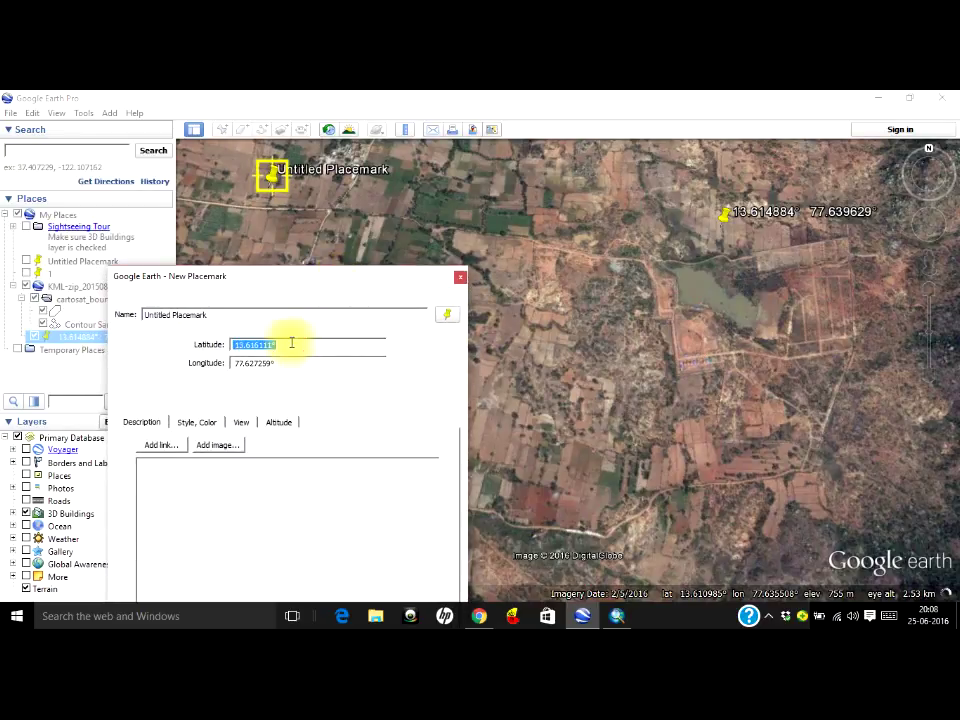
key("ctrl+c")
triple_click(229, 311)
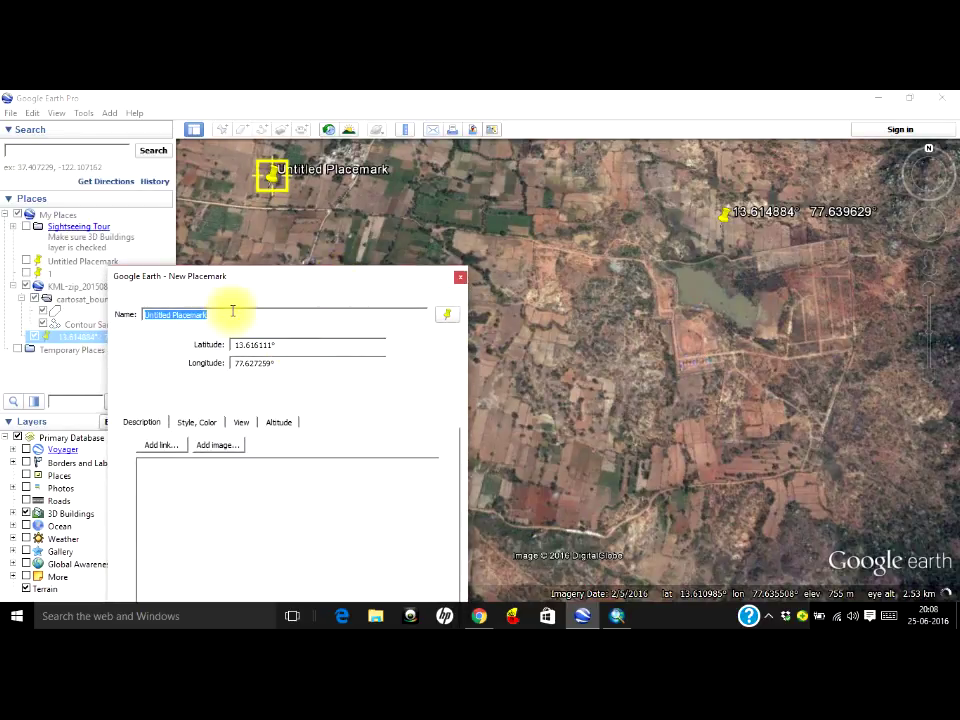
key("ctrl+v")
double_click(250, 361)
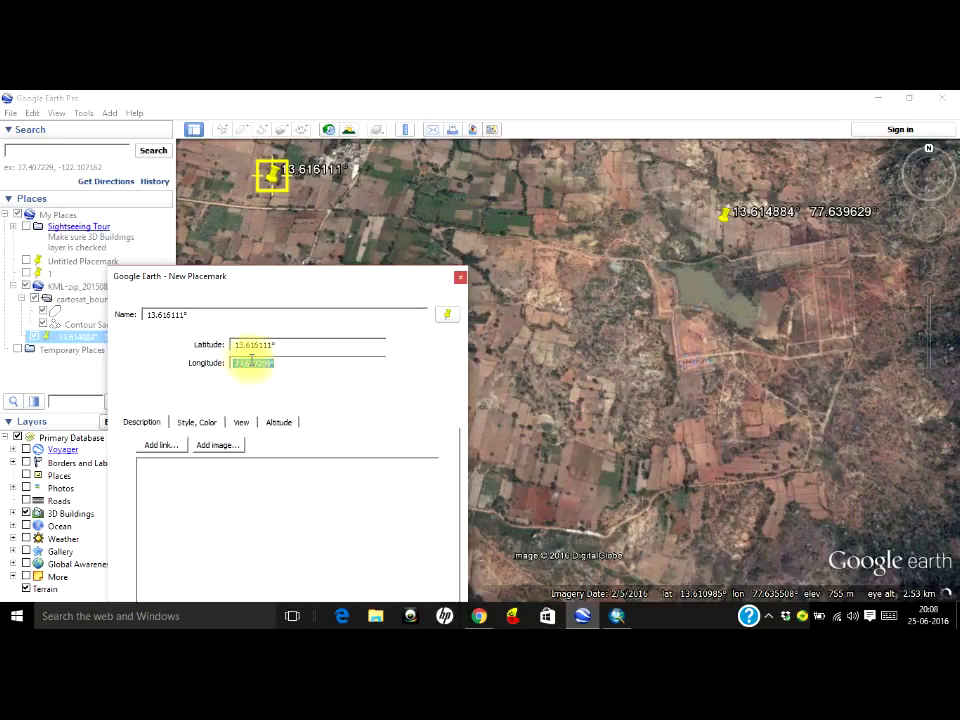
left_click(252, 313)
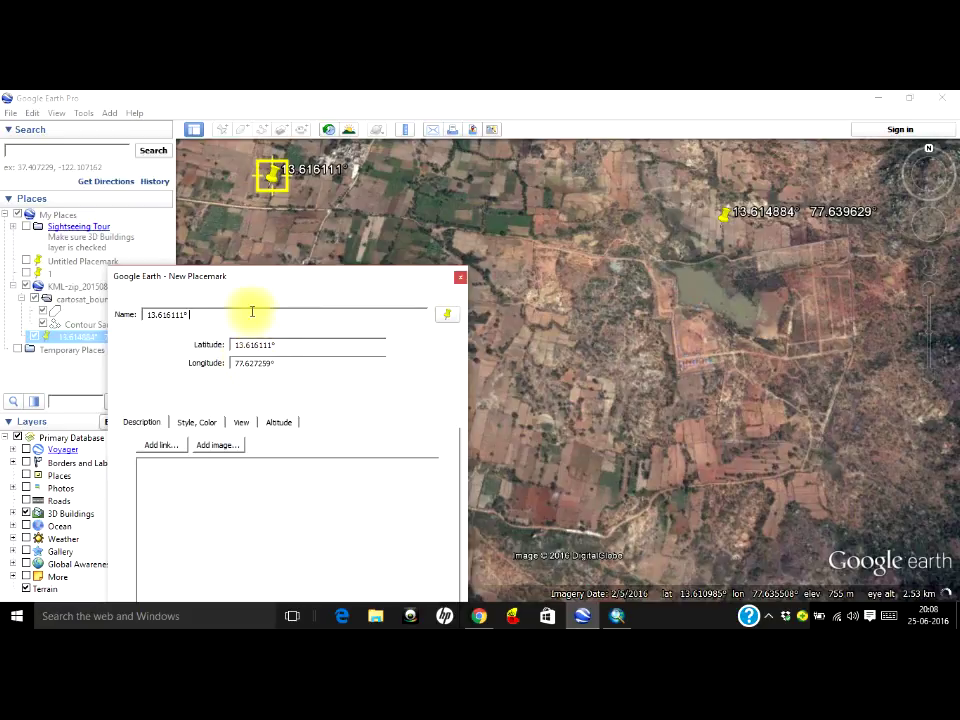
key("ctrl+v")
left_click_drag(274, 276, 308, 180)
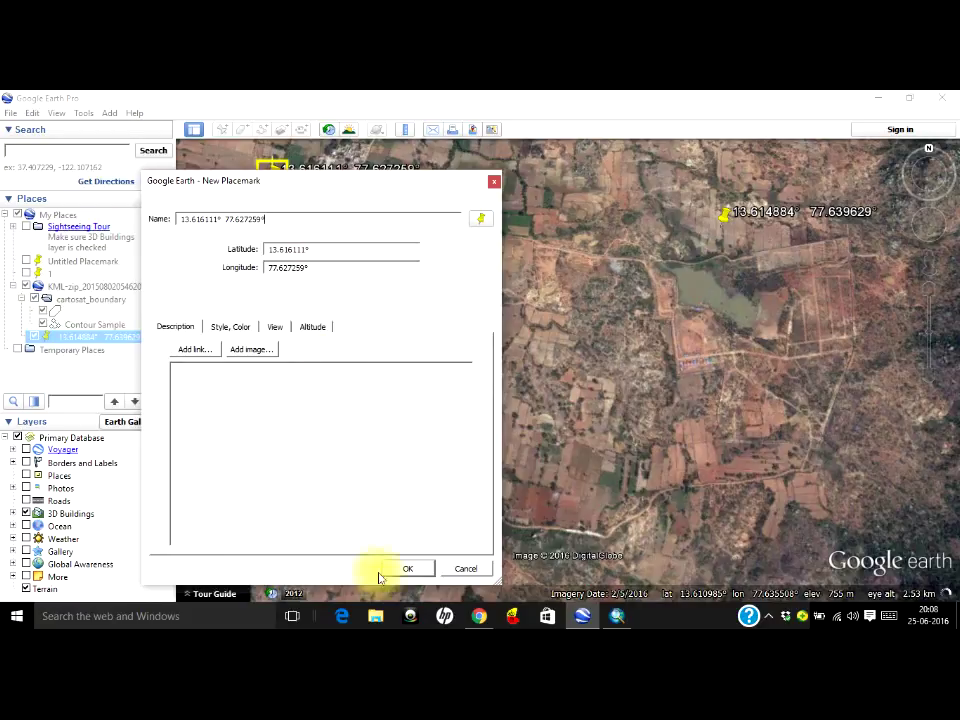
left_click(407, 566)
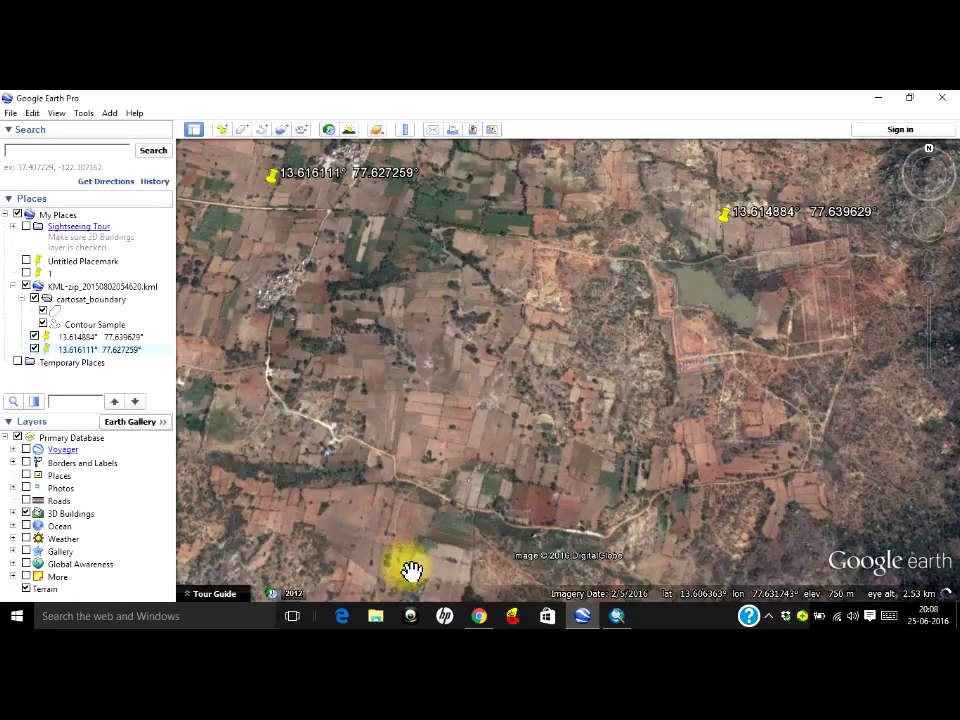
- Add a third placemark near the southern road at about 13.607459°, 77.635325°, and name it 13.607459° 77.635325°
left_click(222, 131)
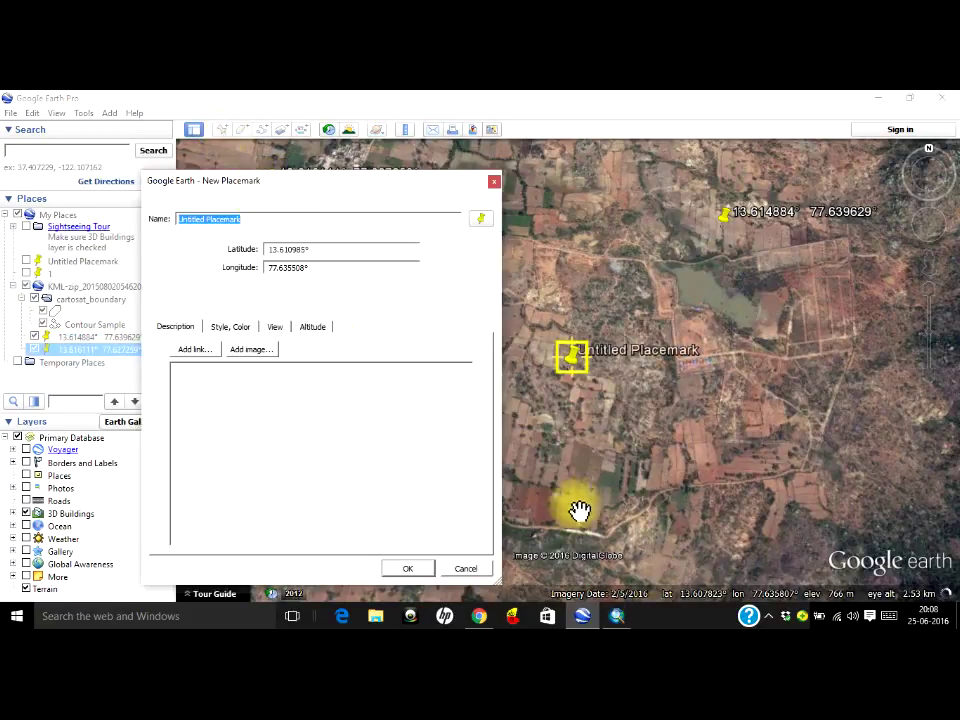
left_click_drag(571, 357, 562, 524)
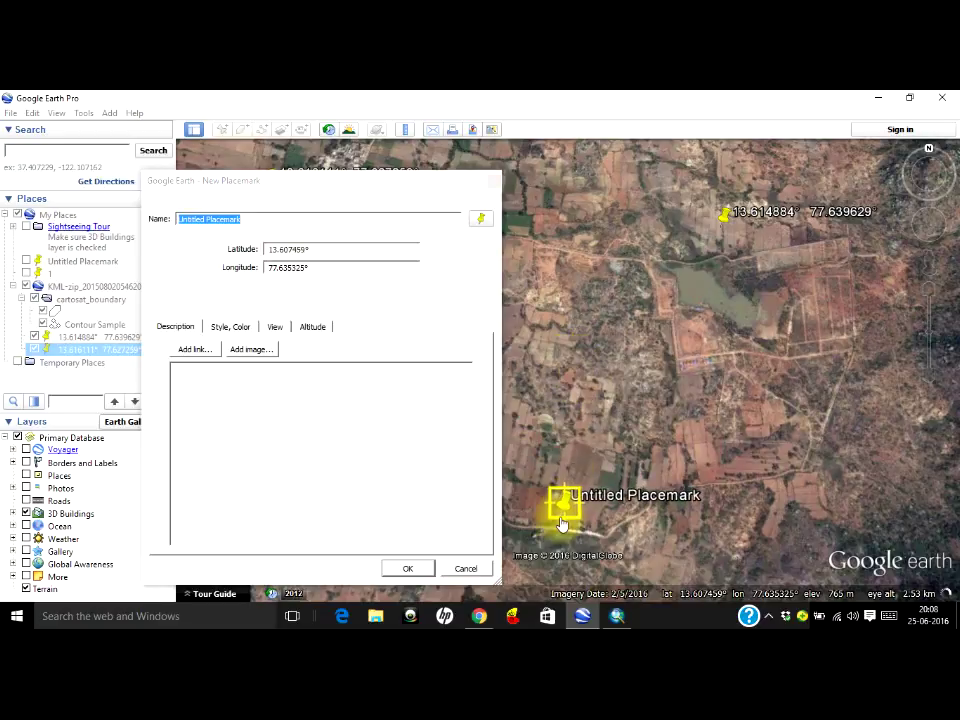
double_click(312, 248)
left_click(312, 248)
triple_click(263, 220)
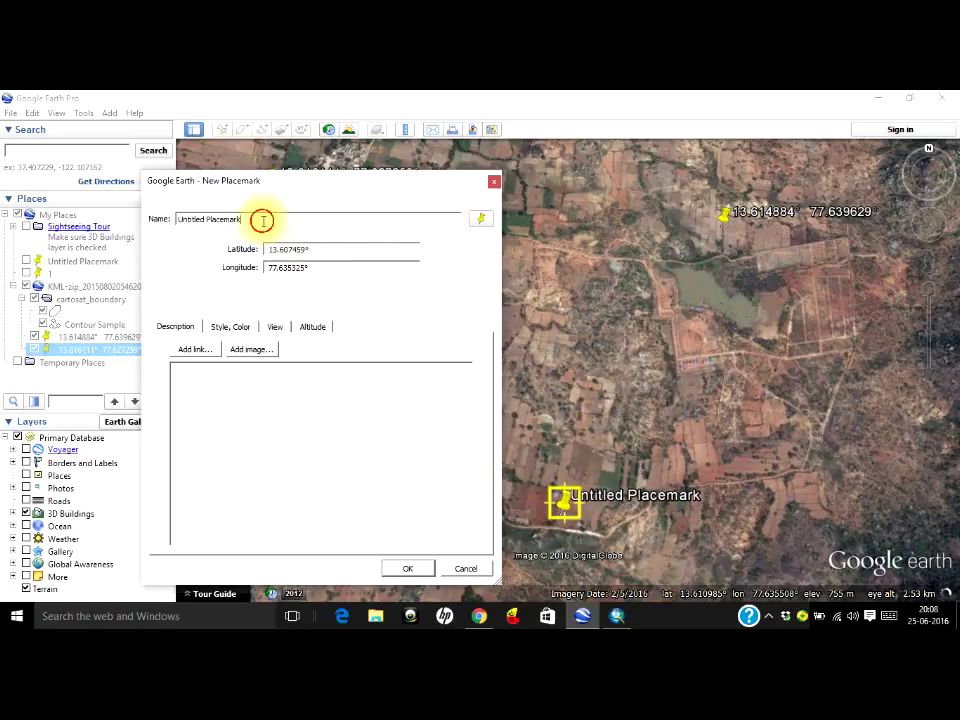
key("ctrl+v")
triple_click(286, 267)
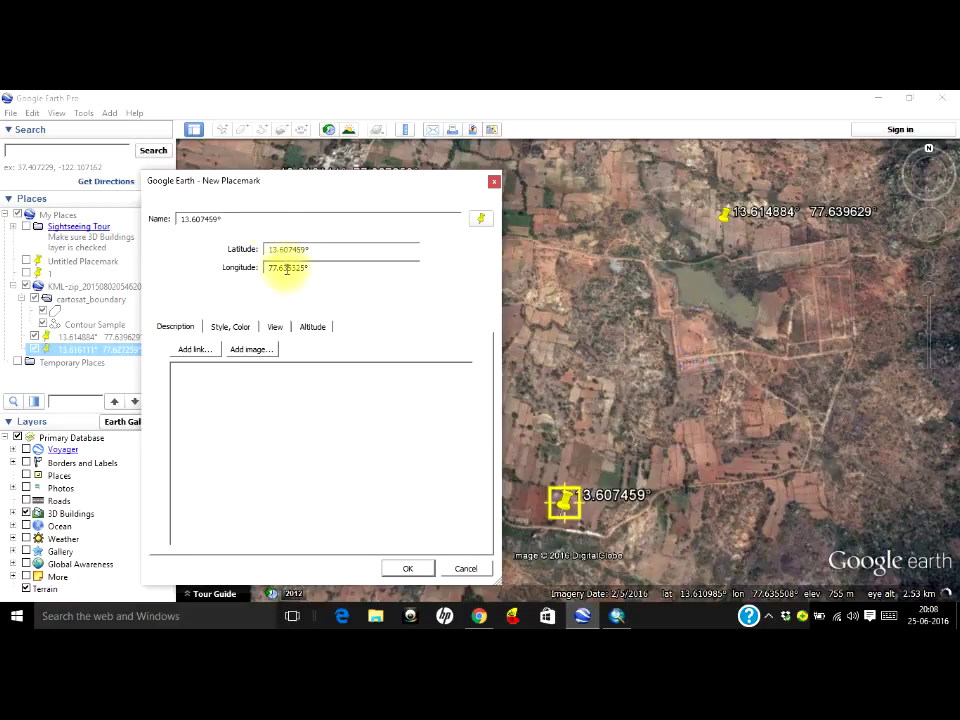
left_click(279, 217)
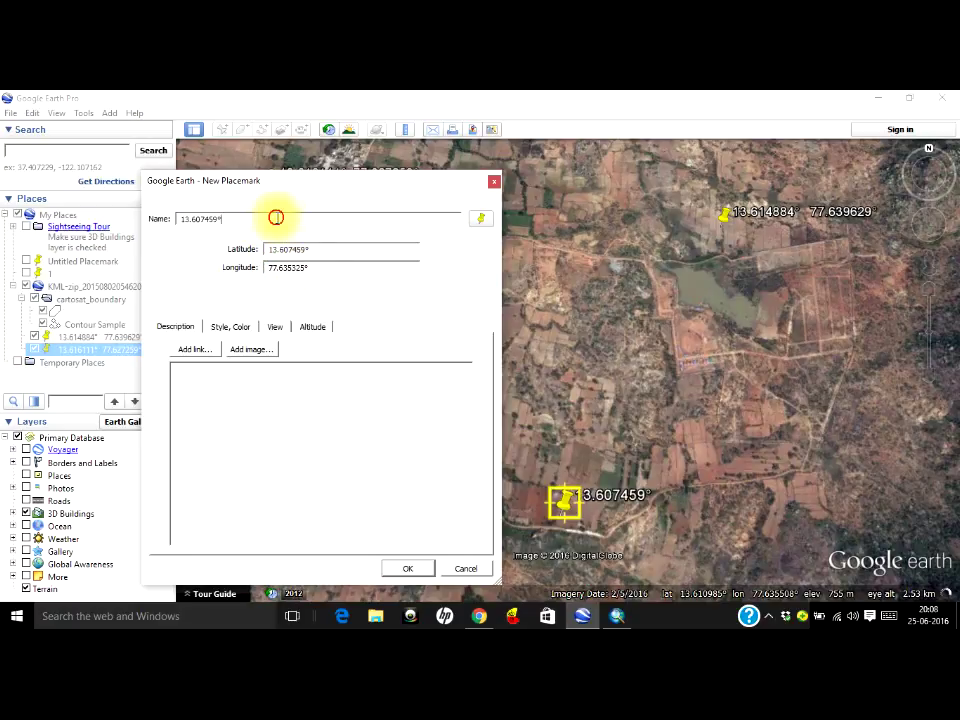
key("ctrl+v")
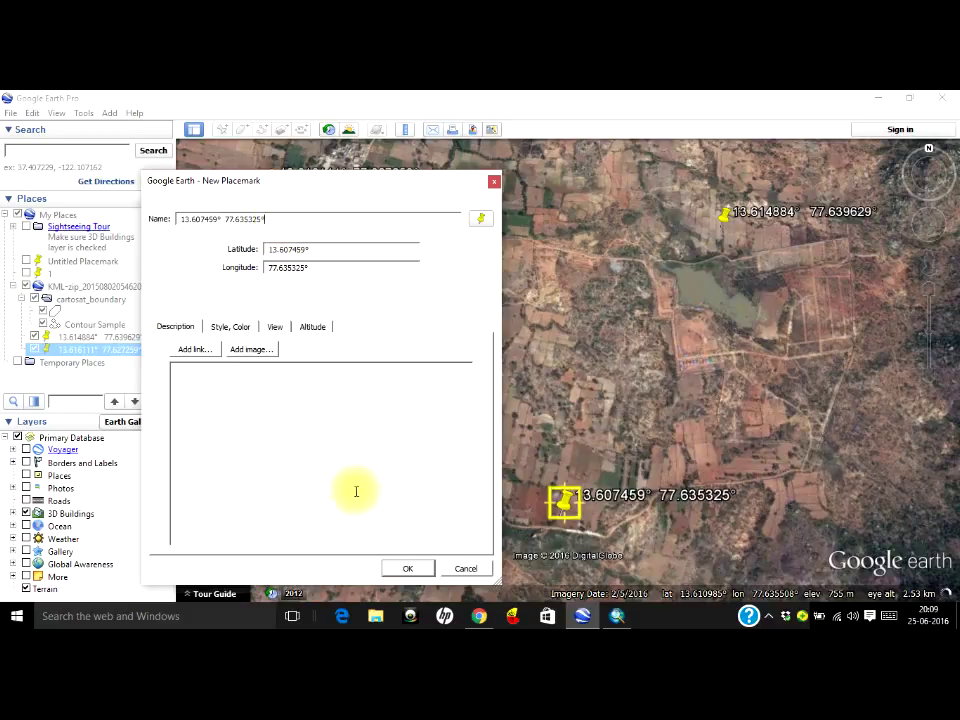
left_click(407, 568)
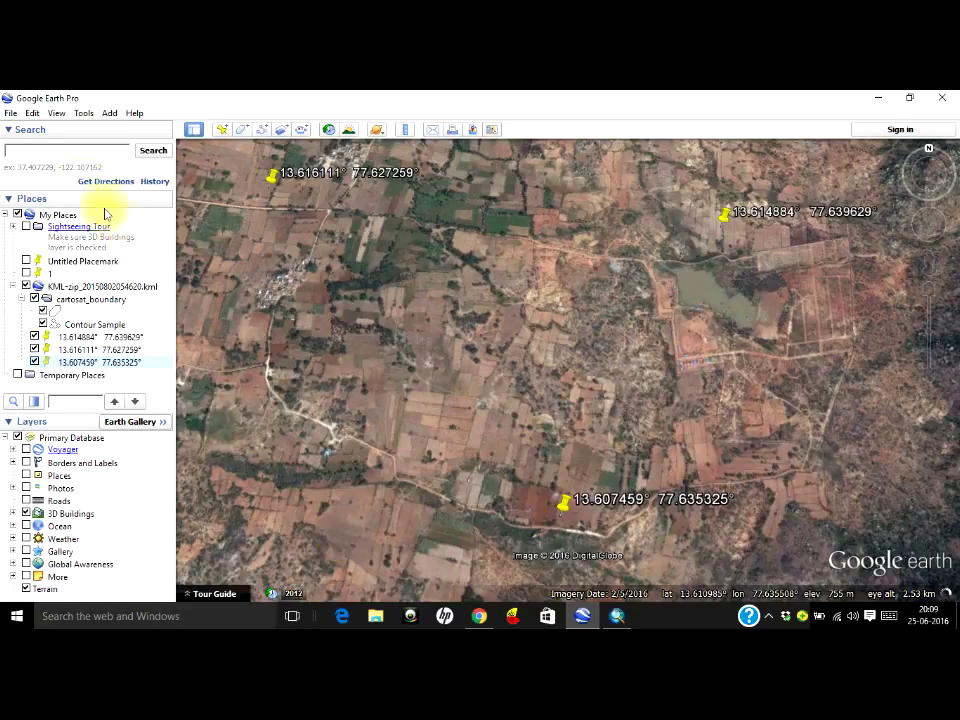
- Start saving the map view as an image and set its resolution to 1280x720 (720 HD)
left_click(11, 113)
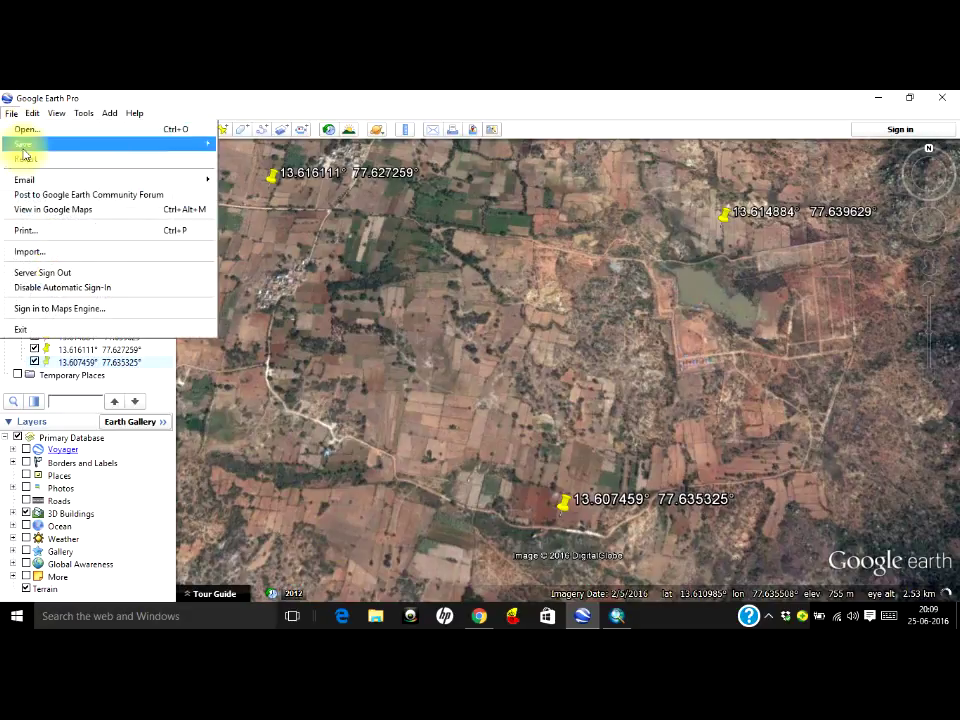
mouse_move(26, 147)
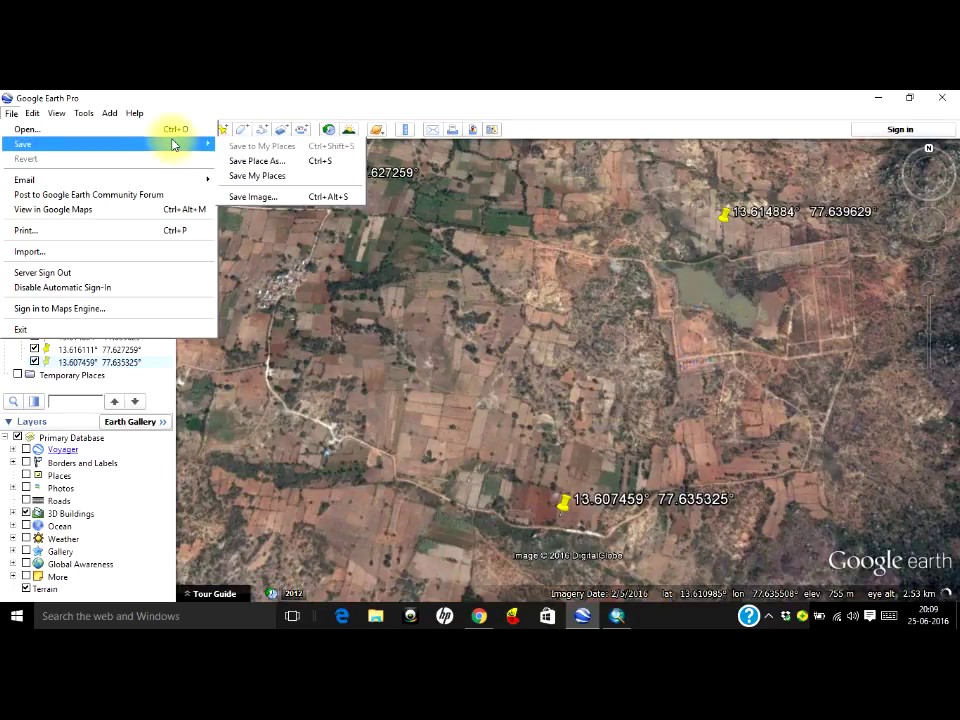
left_click(289, 202)
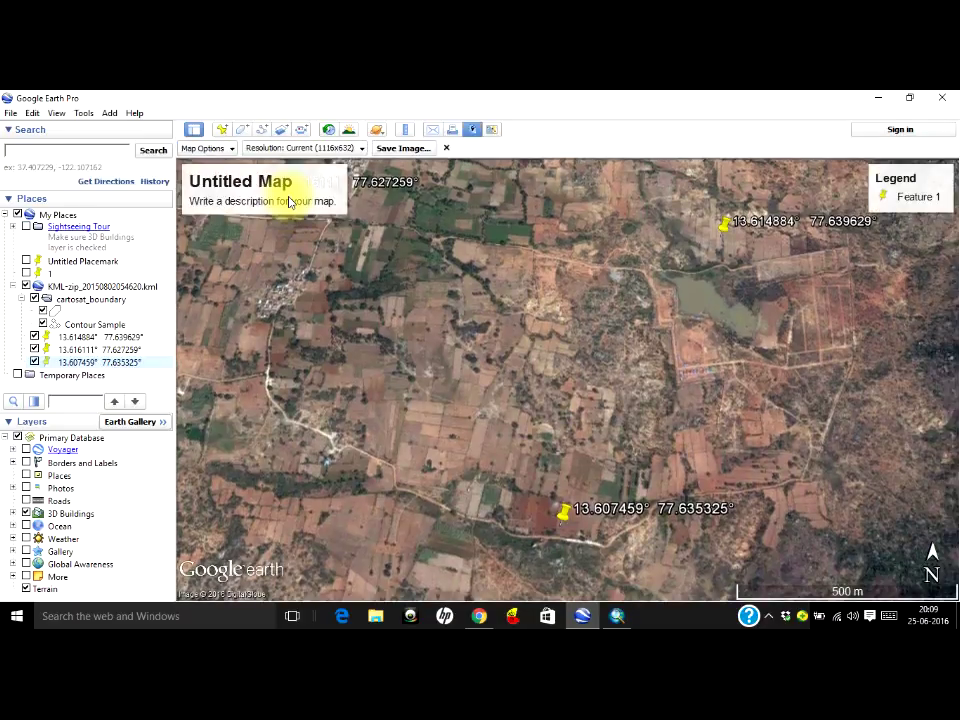
left_click(280, 148)
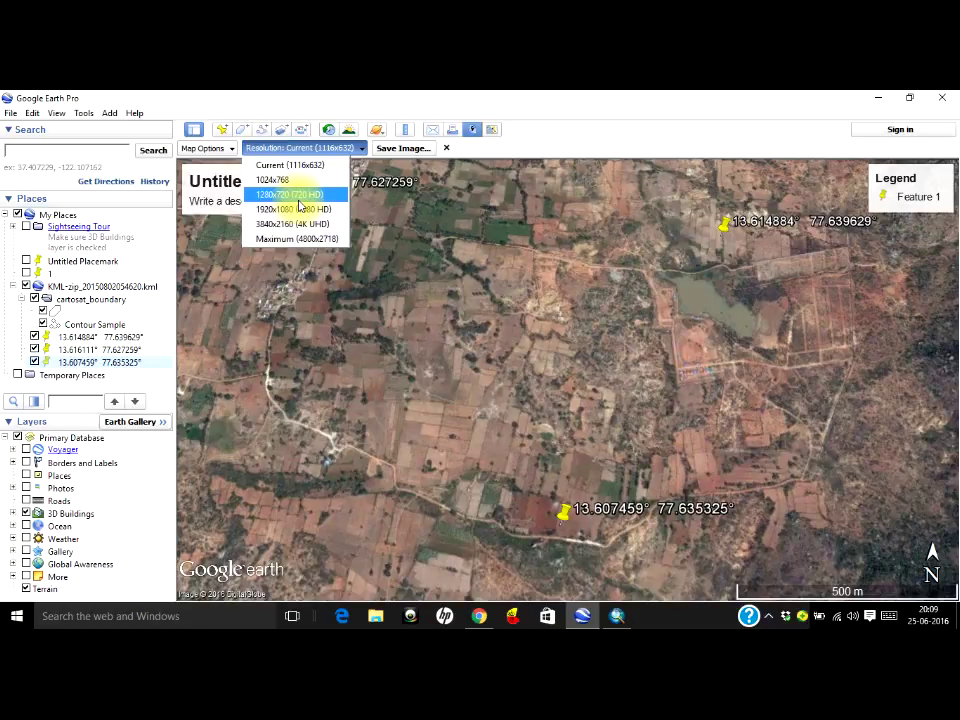
left_click(297, 197)
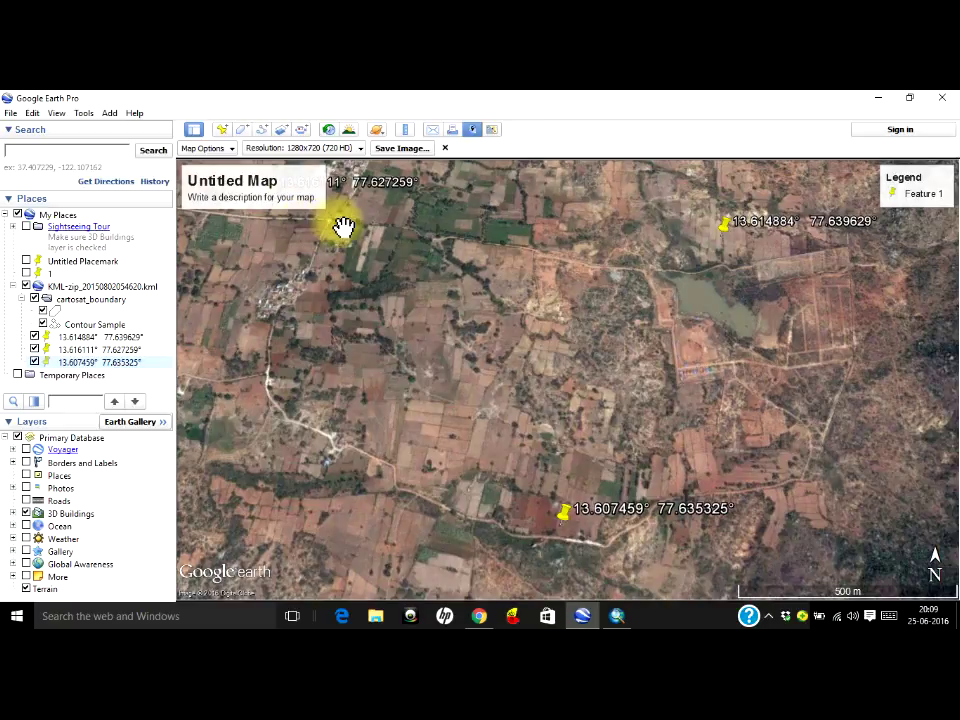
- Save the map image as a JPEG named "google earth" in the root of the Remote Sensing and GIS (F:) drive
left_click(385, 150)
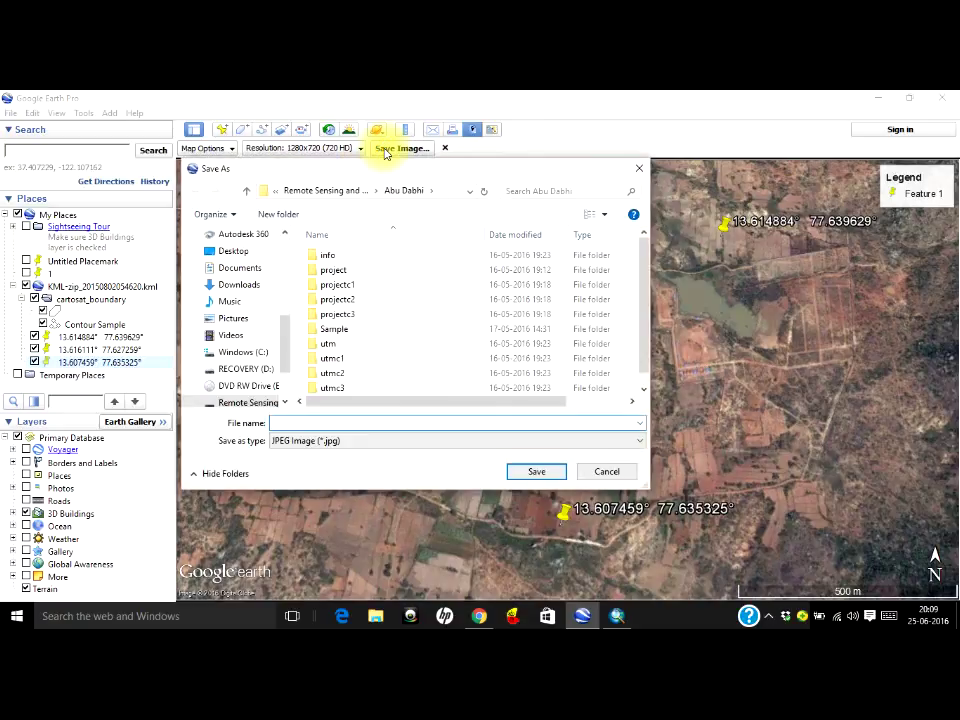
left_click(321, 190)
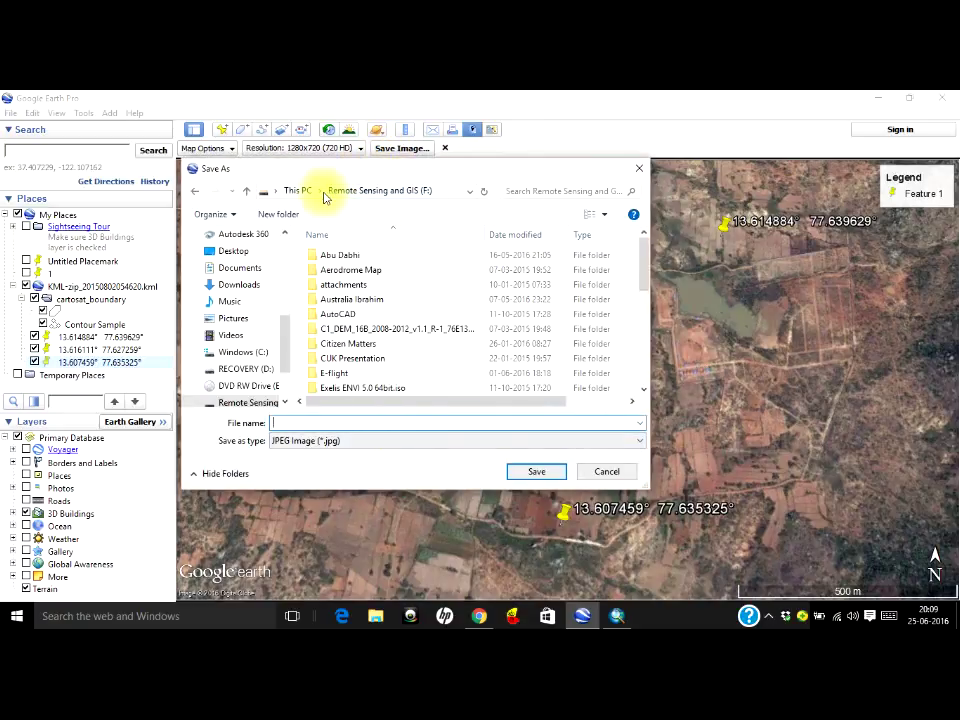
left_click(326, 423)
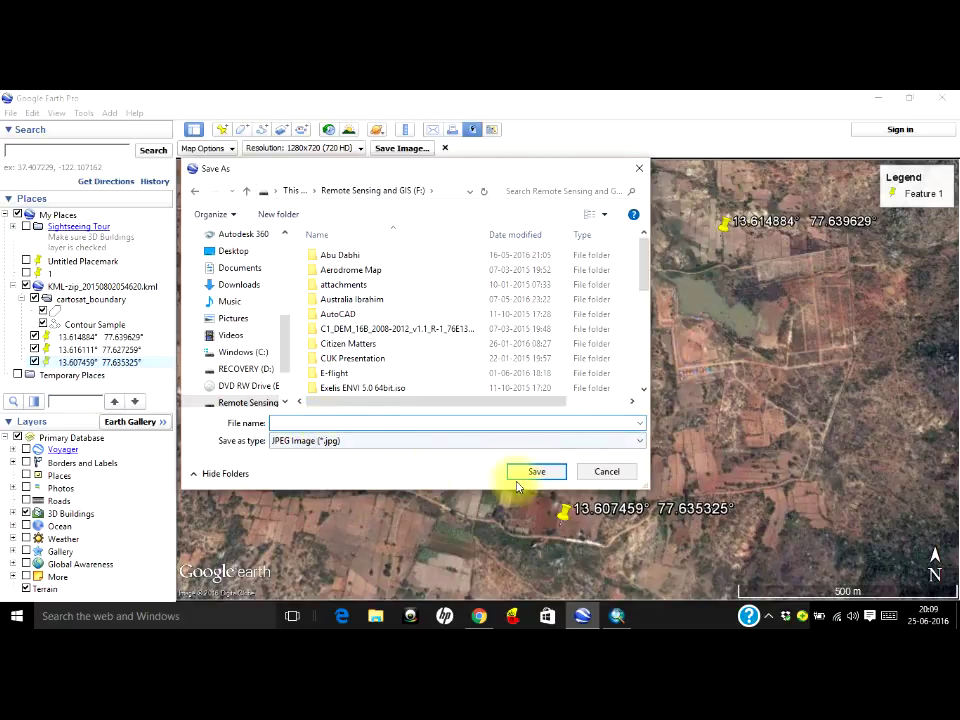
type("google earth")
left_click(550, 472)
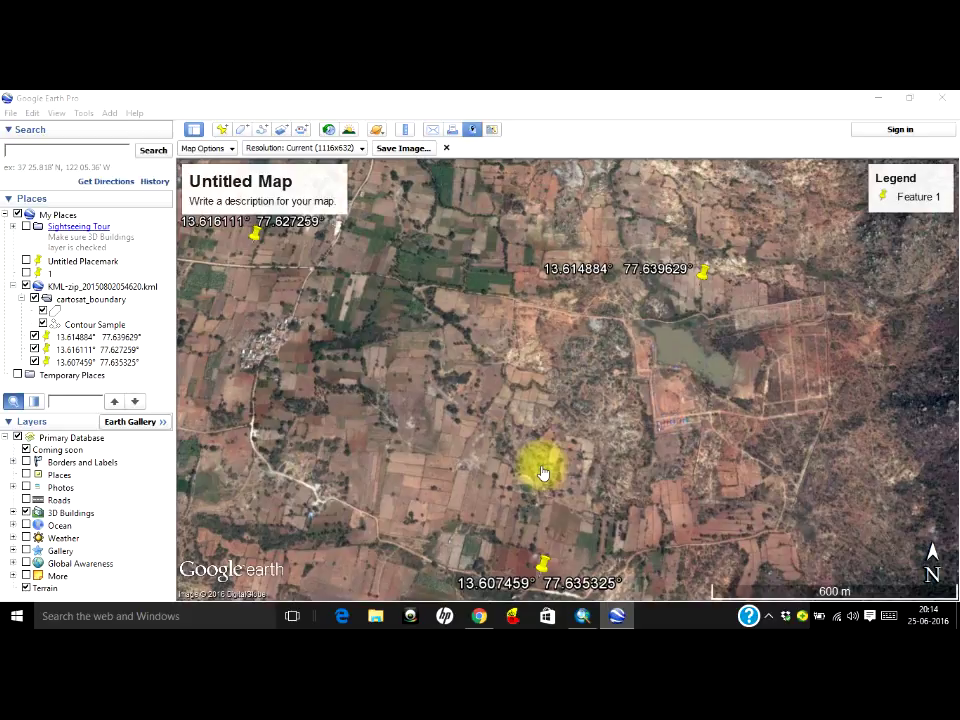
- Minimize the map window to get to the desktop
left_click(617, 617)
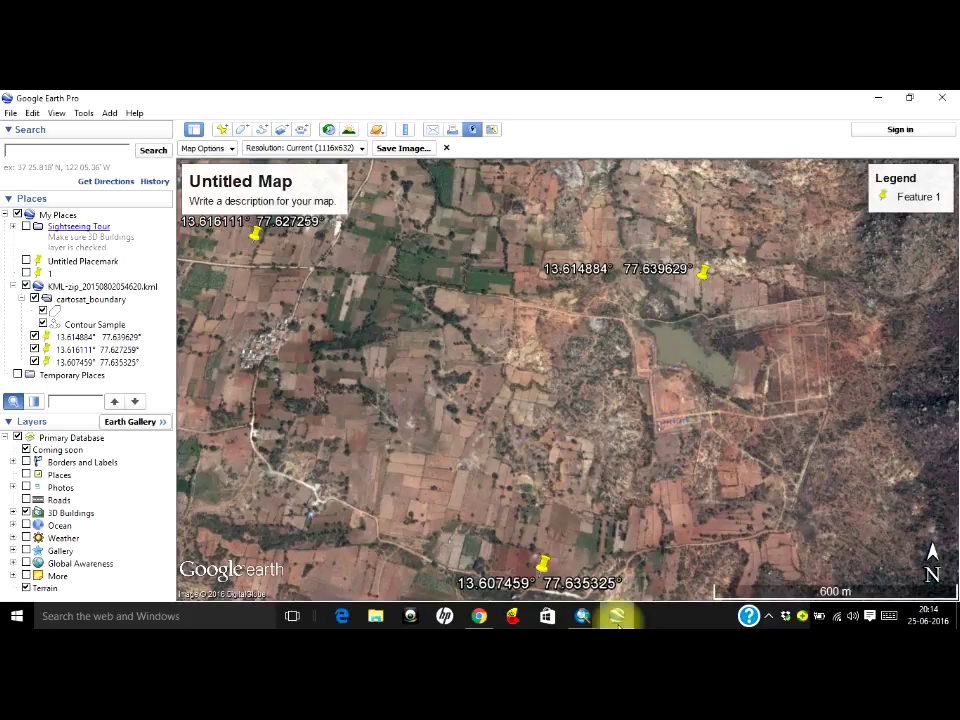
left_click(879, 97)
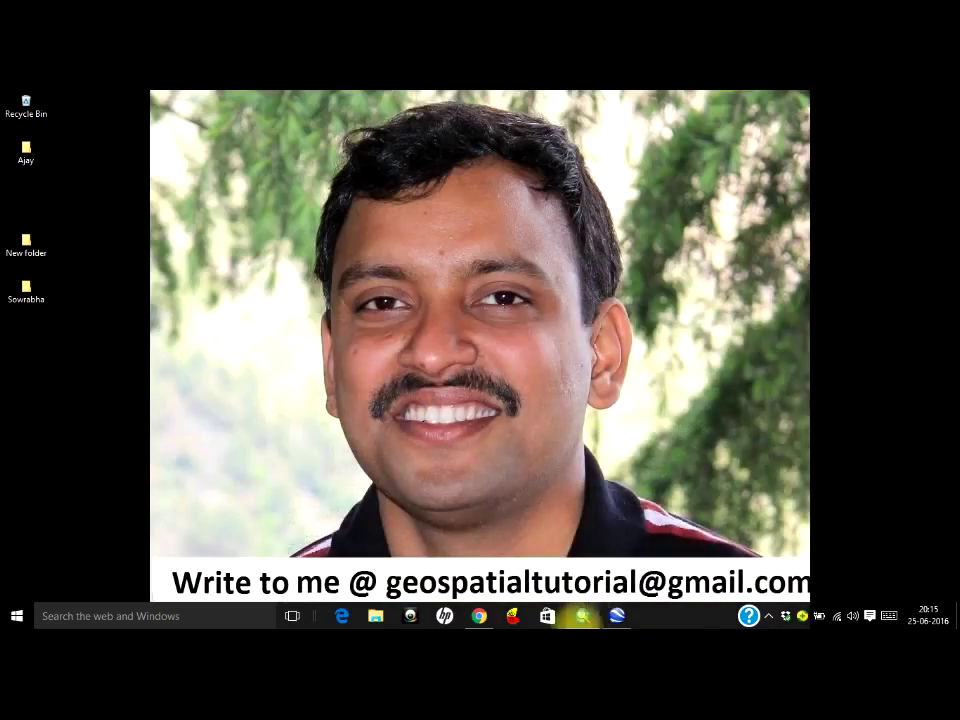
- Switch to ArcMap and add the image google earth.jpg from the F:\ folder connection, accepting it without a spatial reference
left_click(580, 617)
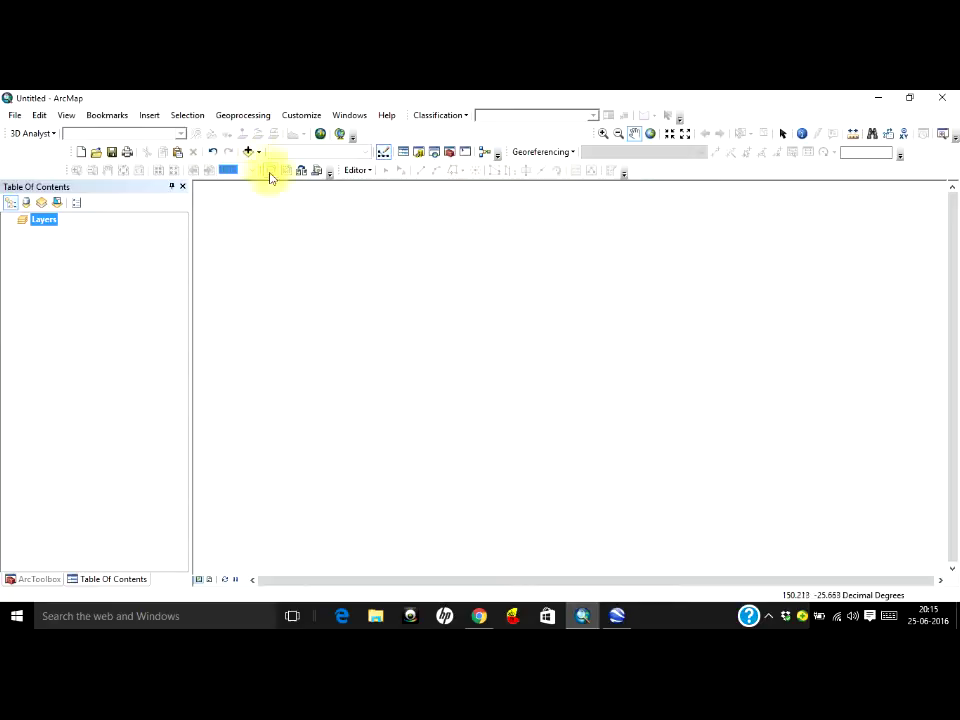
left_click(248, 151)
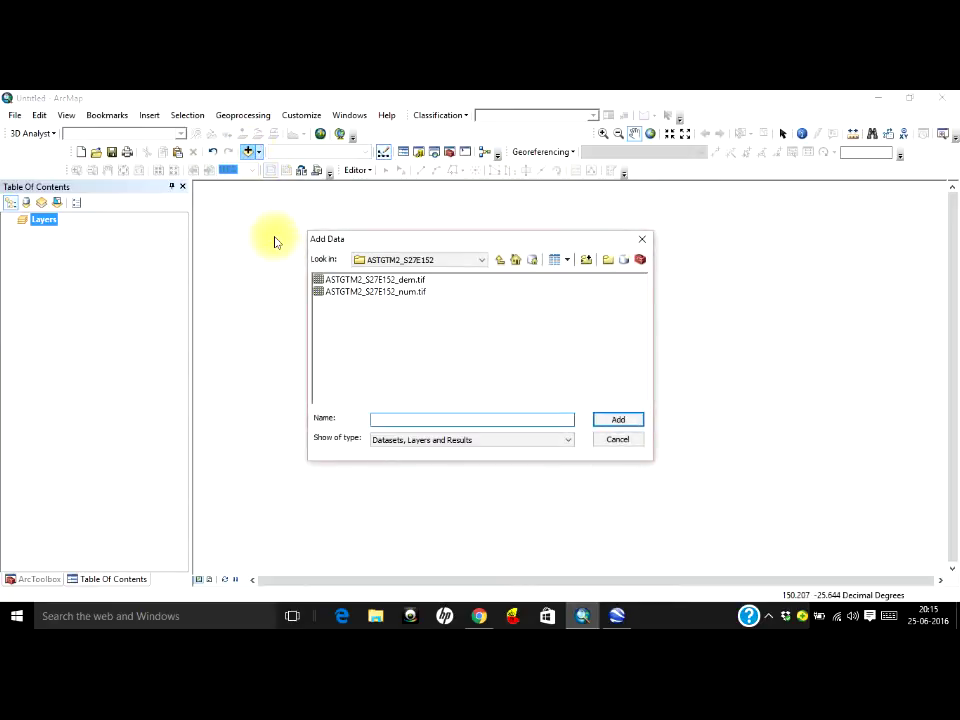
left_click(469, 259)
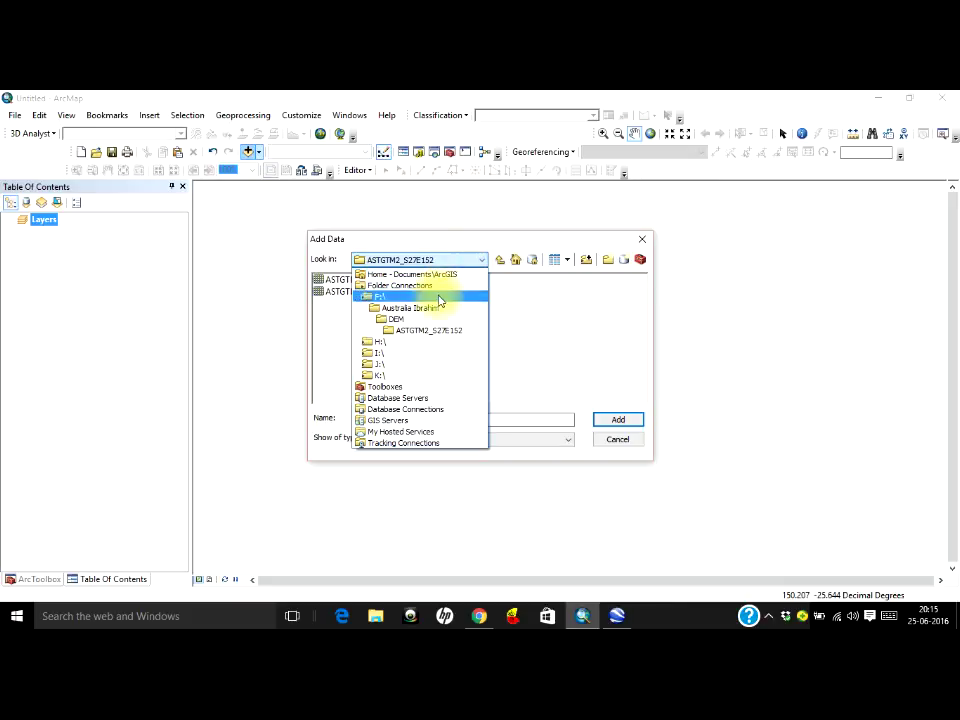
left_click(418, 298)
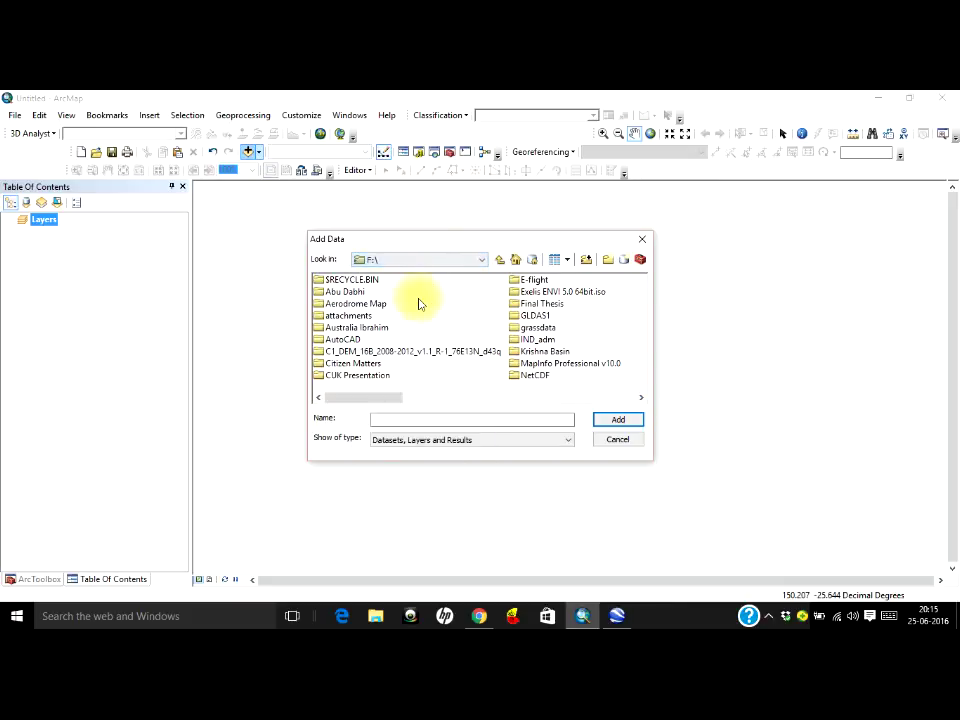
left_click_drag(368, 398, 625, 427)
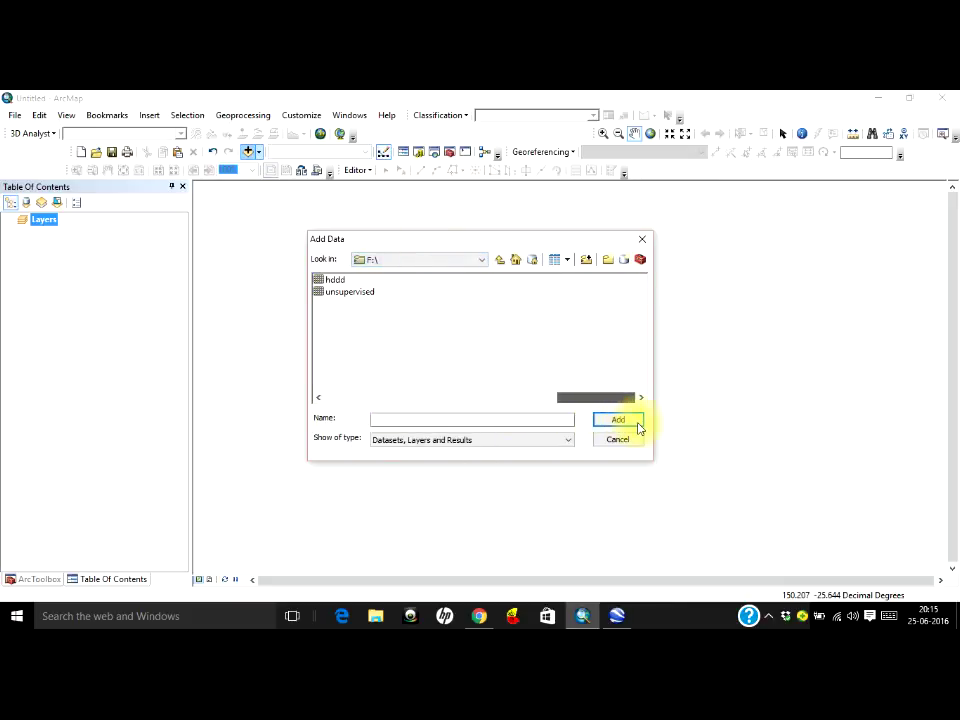
left_click(317, 398)
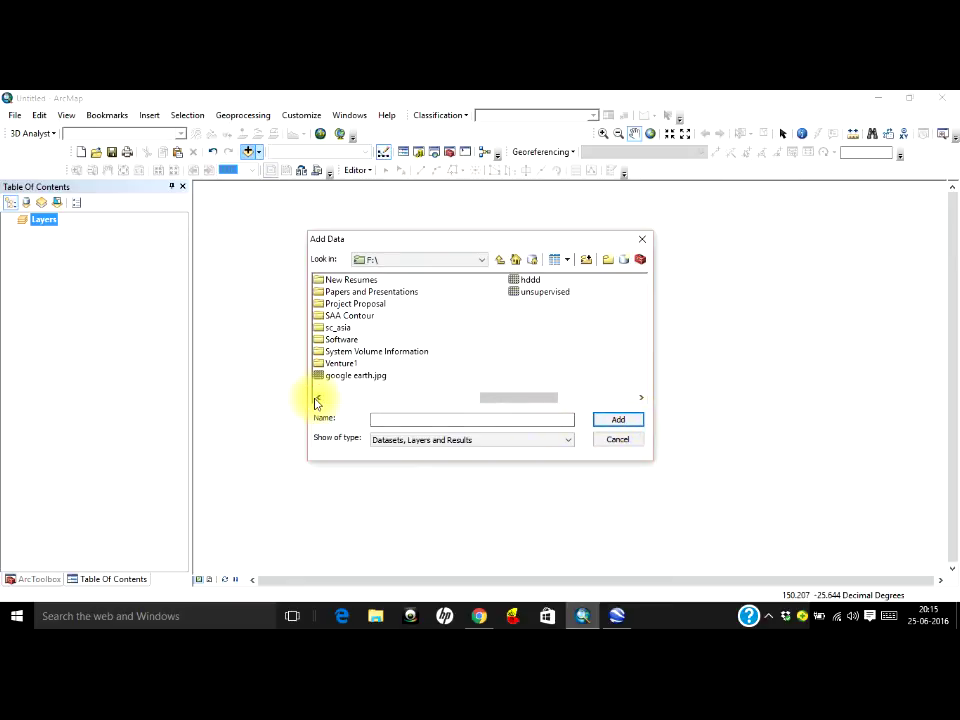
left_click(350, 376)
left_click(617, 420)
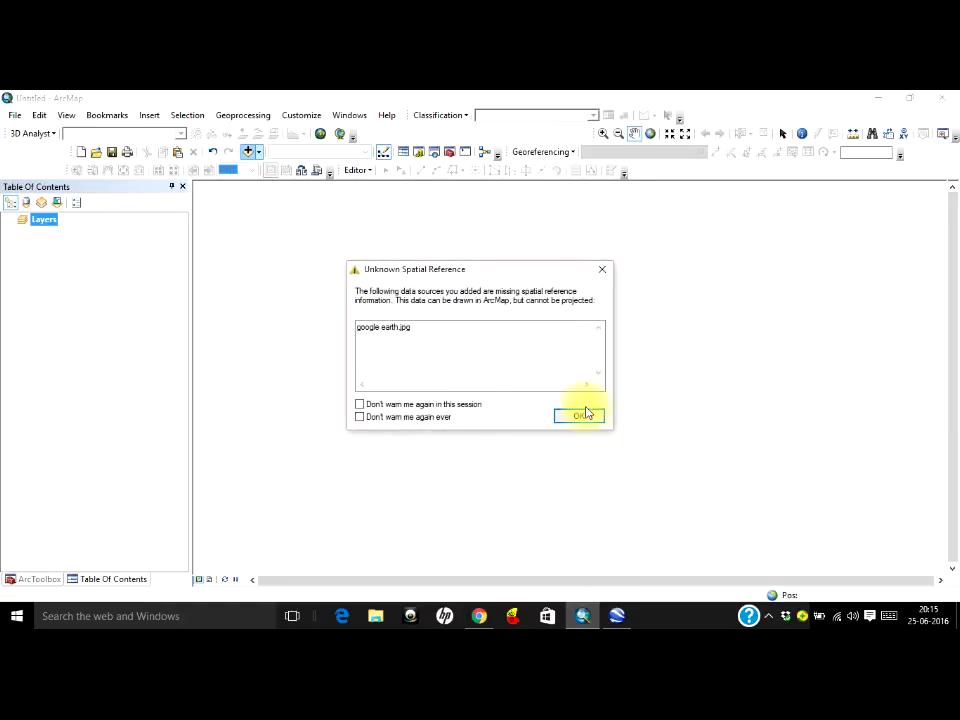
left_click(585, 416)
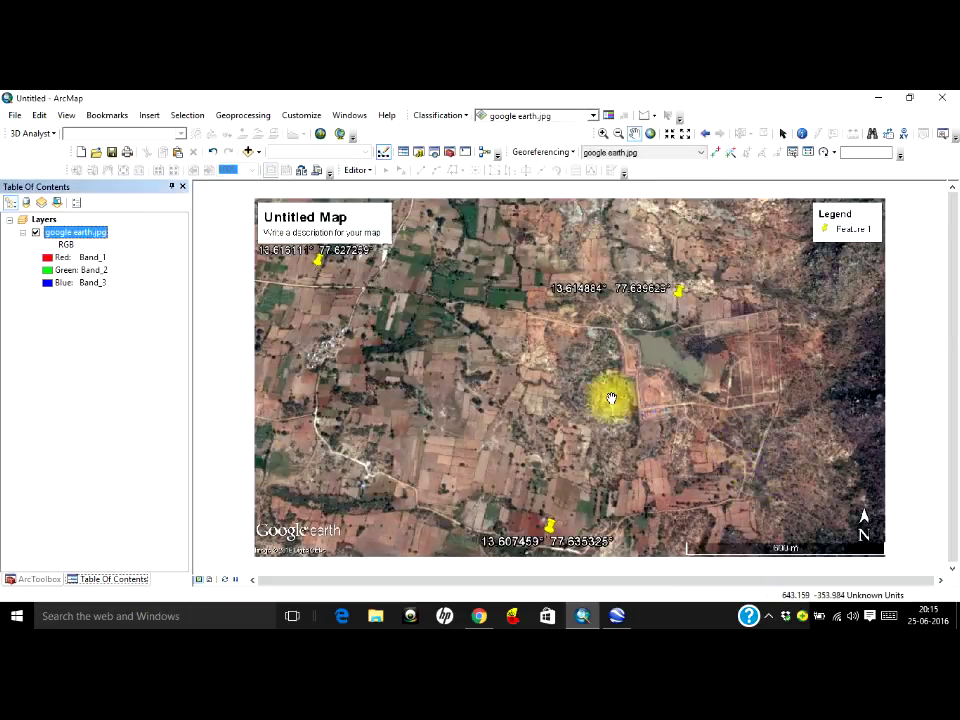
- Examine the southern pushpin and its coordinate label up close in the added image
scroll(606, 394, "down", 2)
scroll(610, 396, "up", 2)
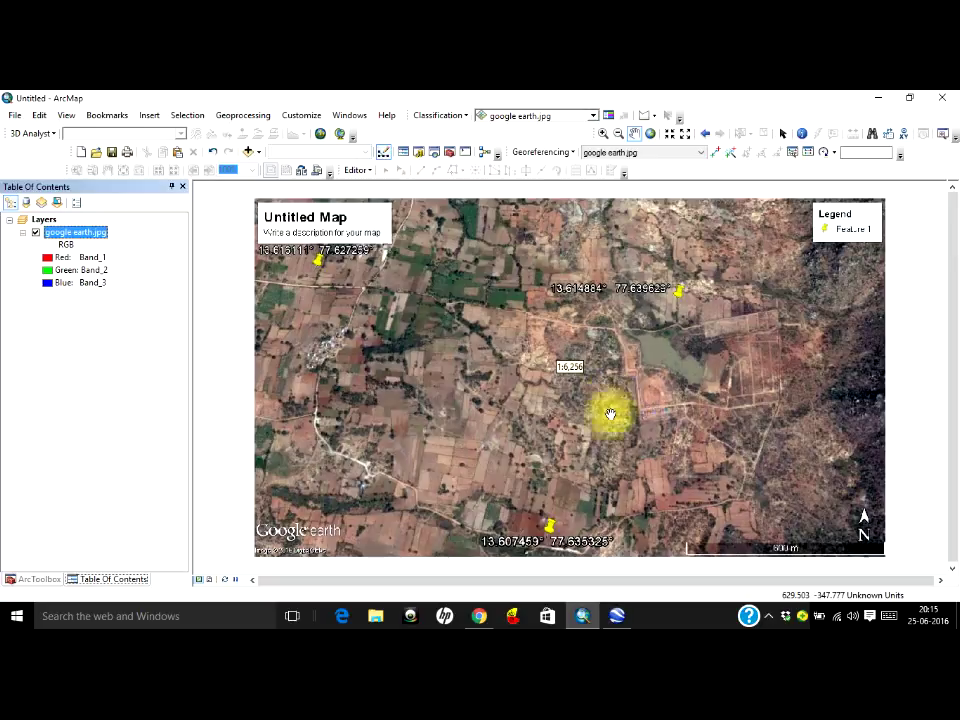
scroll(548, 528, "up", 2)
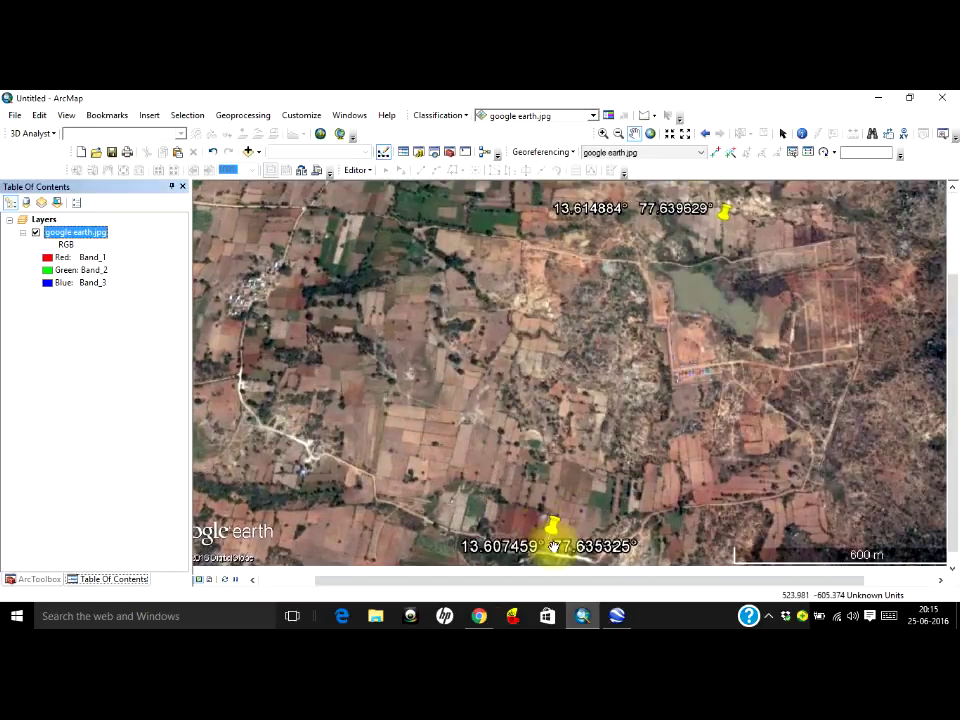
scroll(552, 545, "up", 2)
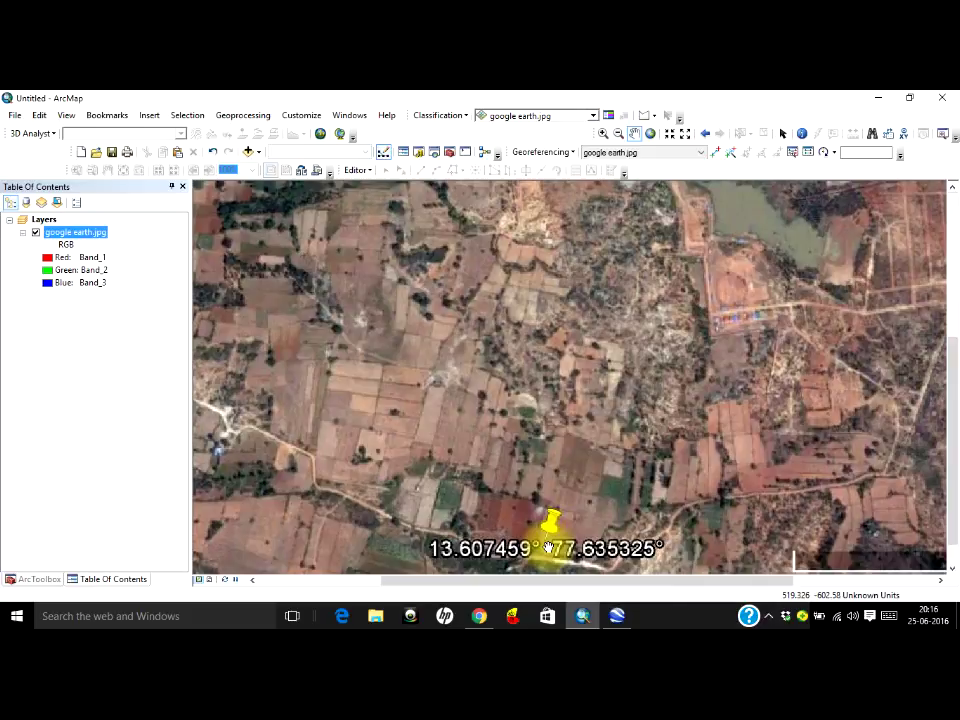
- Switch to Google Earth and change the icon of the southern placemark (13.607459° 77.635325°) to the placemark circle with a centre dot
left_click(616, 615)
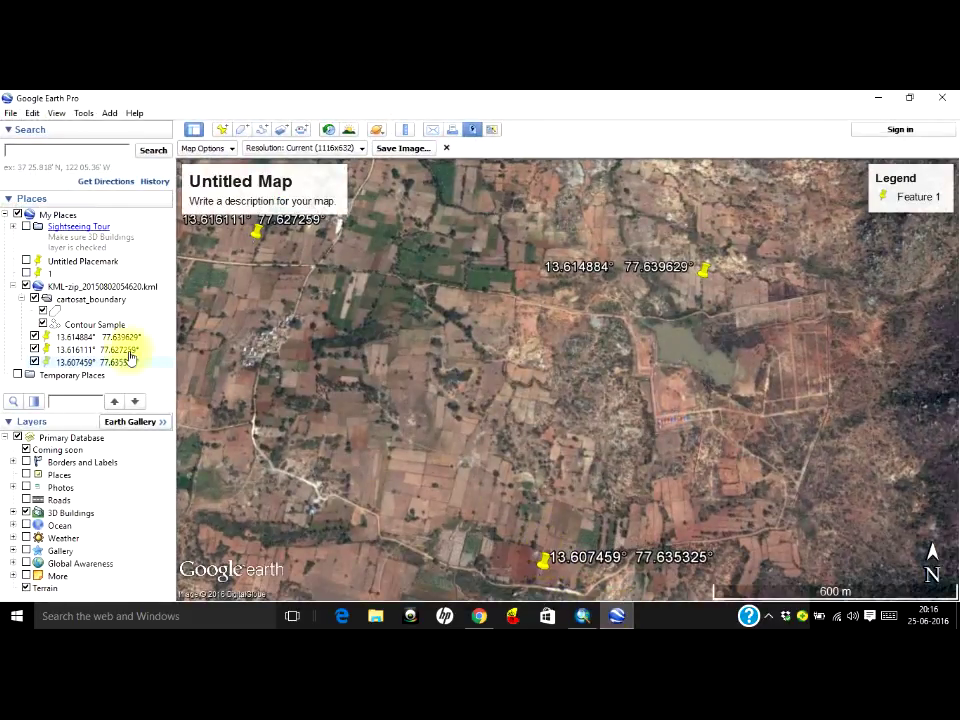
double_click(101, 362)
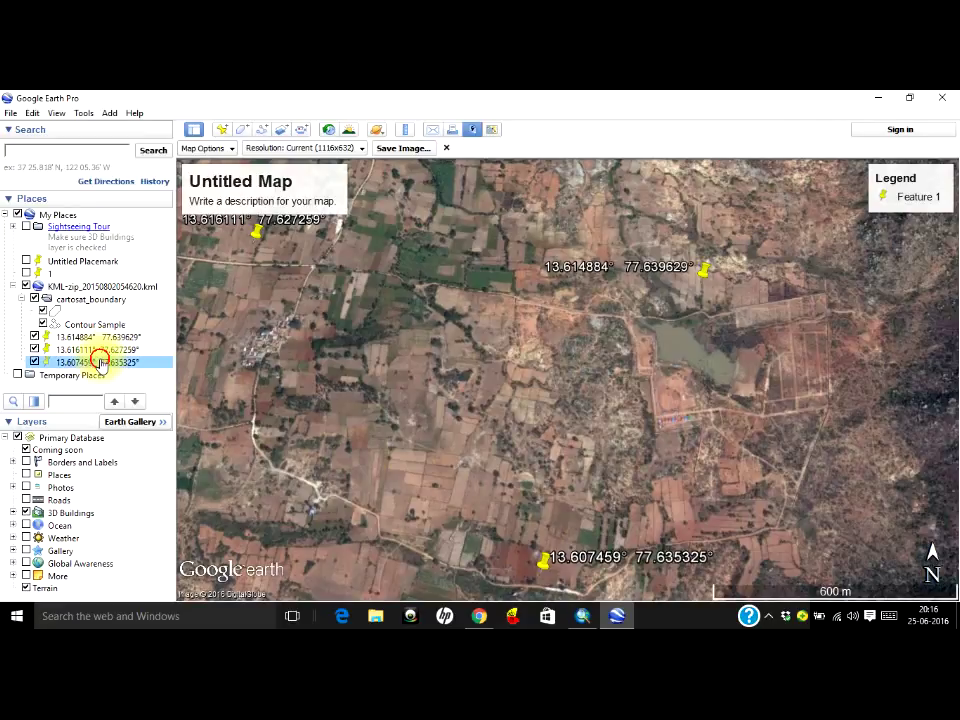
left_click(547, 558)
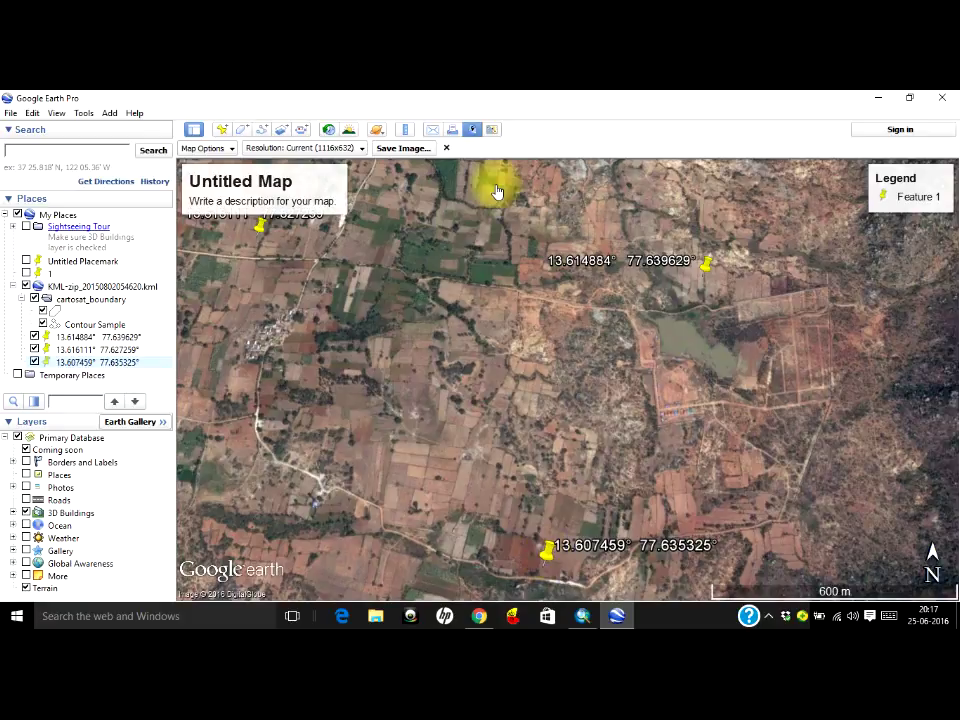
right_click(549, 553)
left_click(572, 545)
left_click(480, 220)
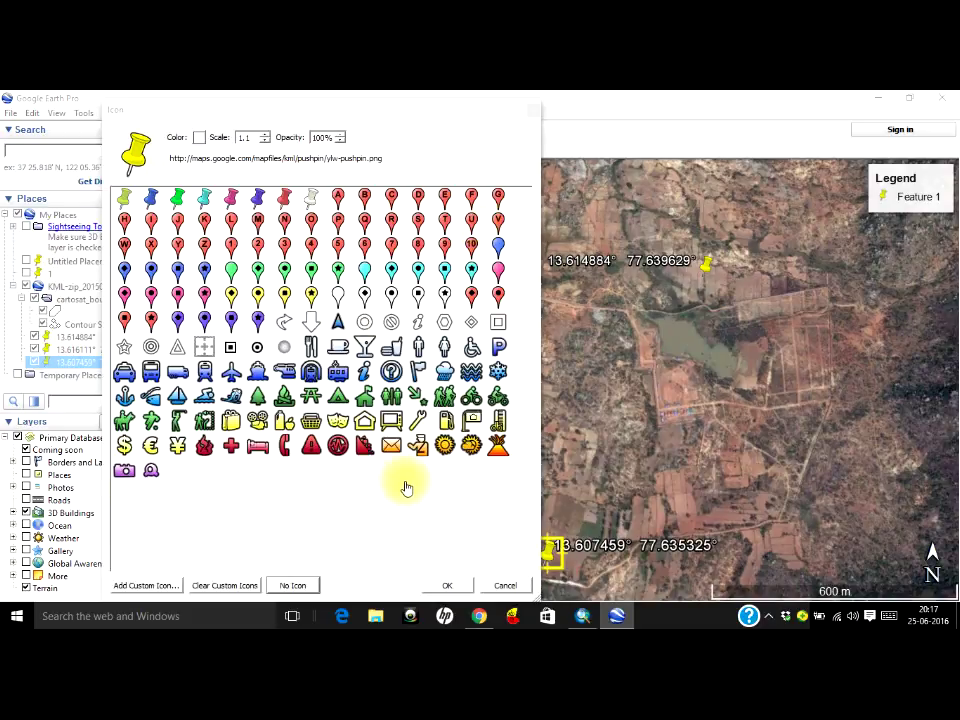
left_click(257, 347)
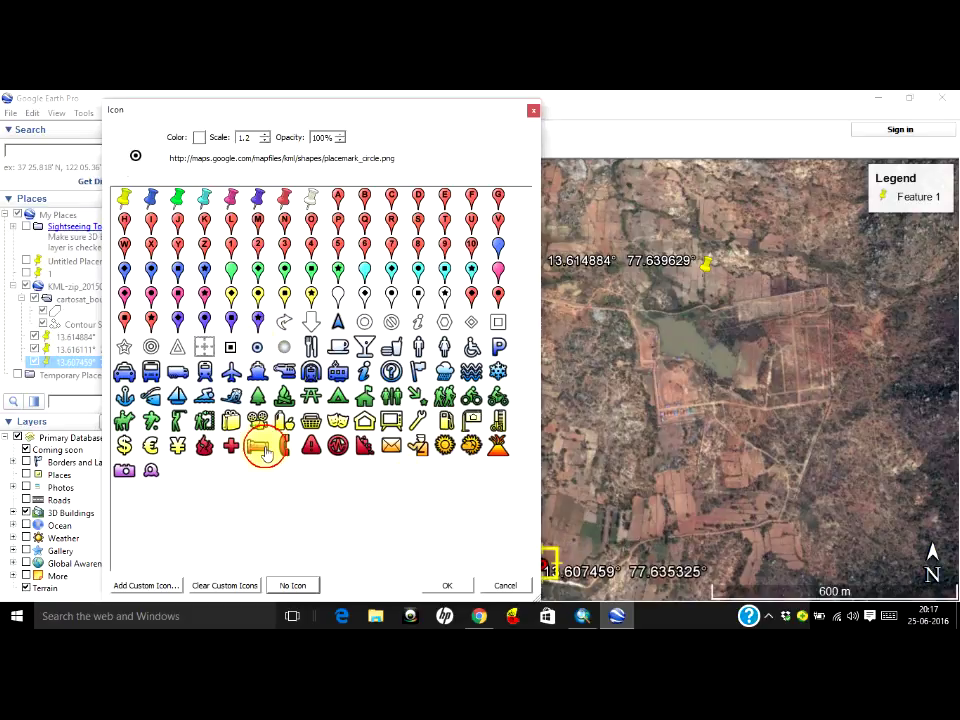
left_click(447, 585)
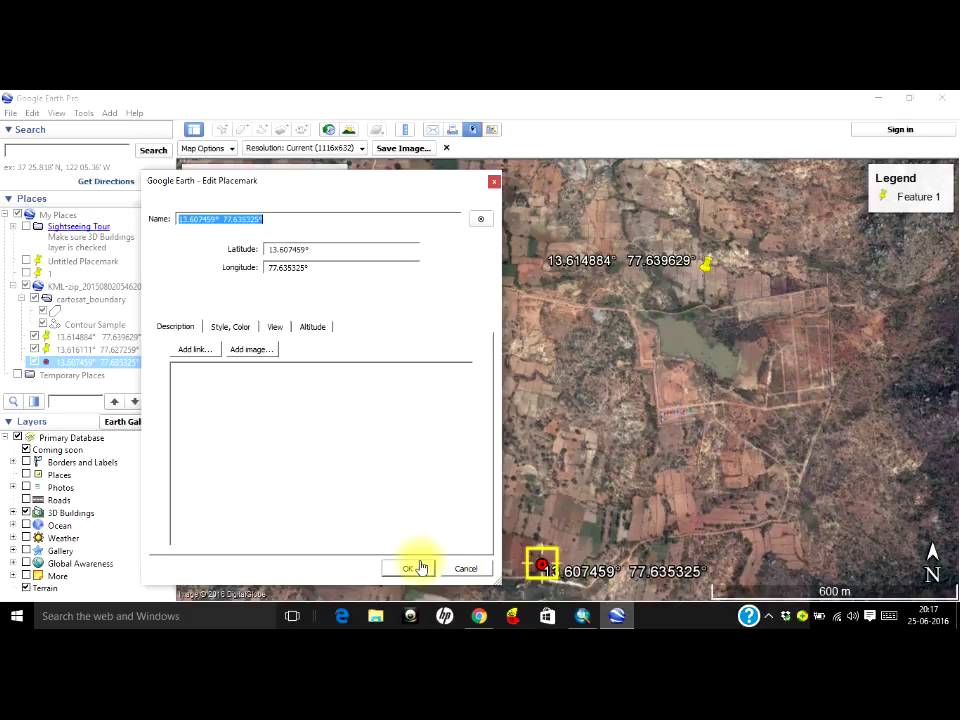
left_click(415, 568)
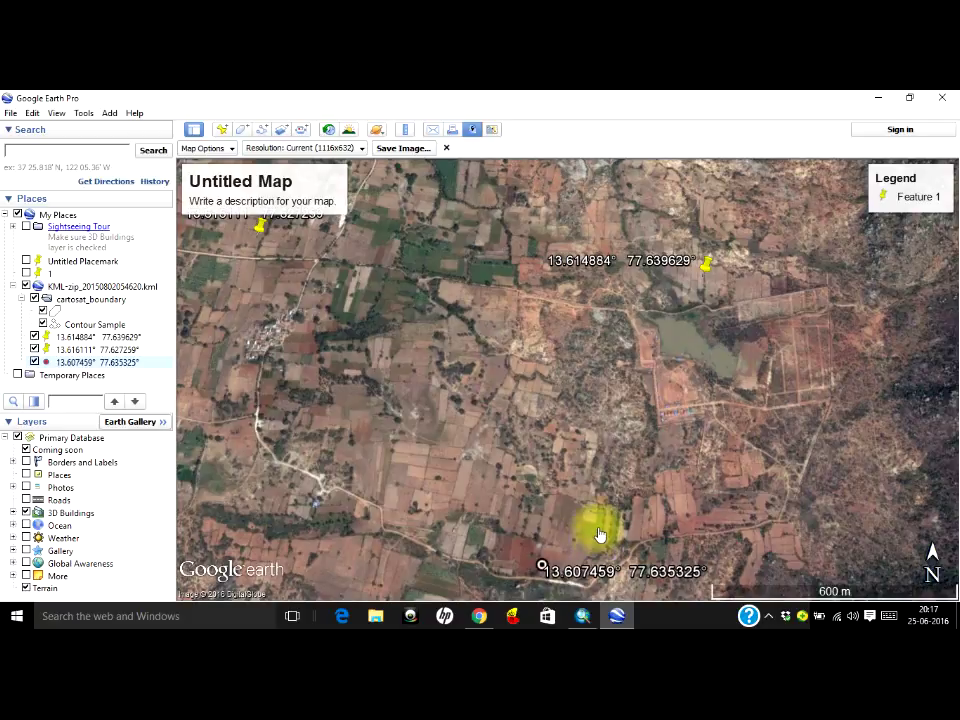
- Switch back to ArcMap and dock the floating Georeferencing toolbar in the row beneath the main tools
left_click(582, 615)
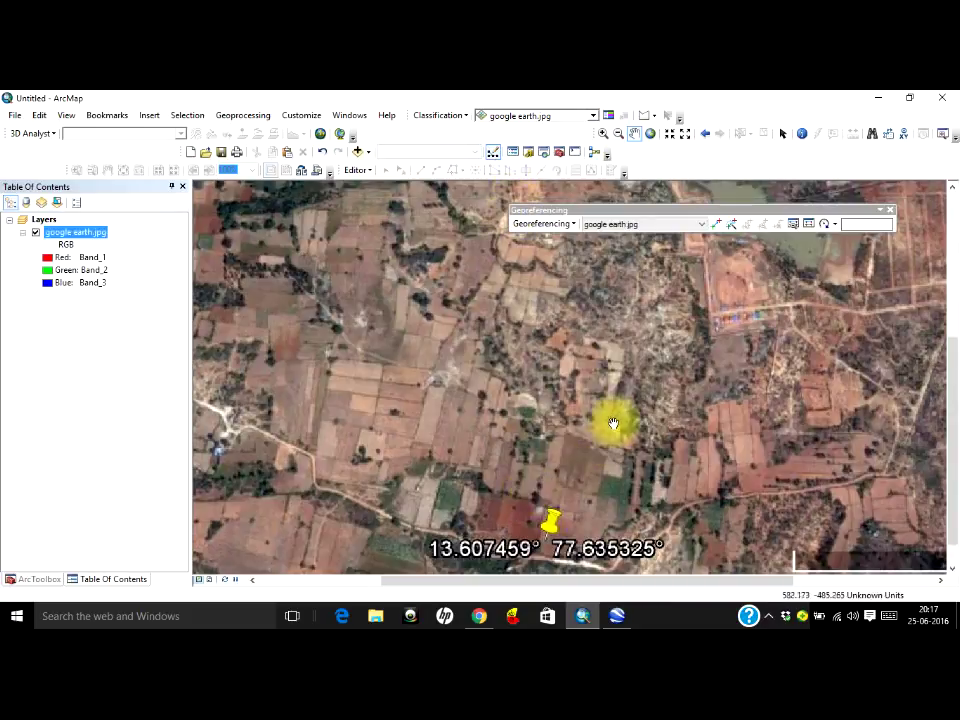
right_click(713, 111)
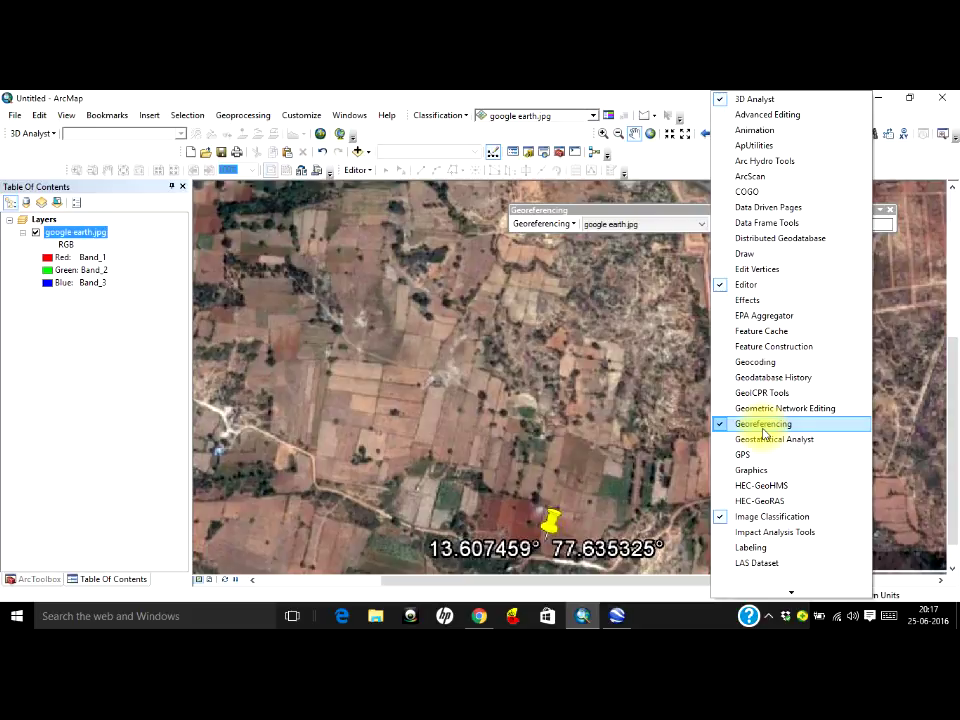
left_click(660, 92)
left_click_drag(660, 217, 705, 159)
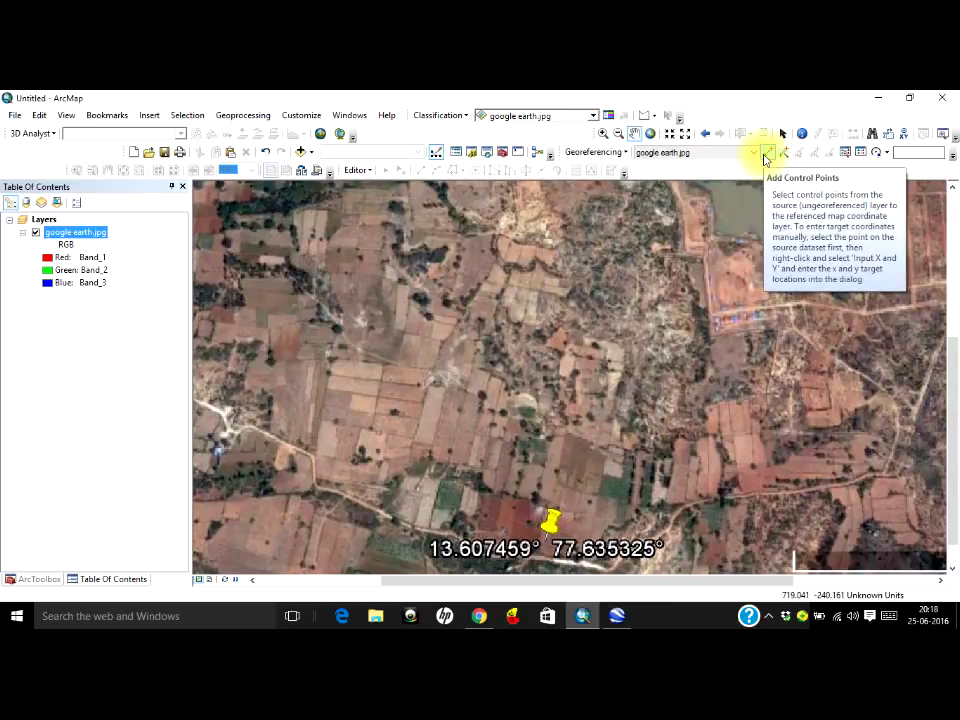
- Add a control point at the tip of the southern pushpin with X 77.635325 and Y 13.607459
left_click(766, 154)
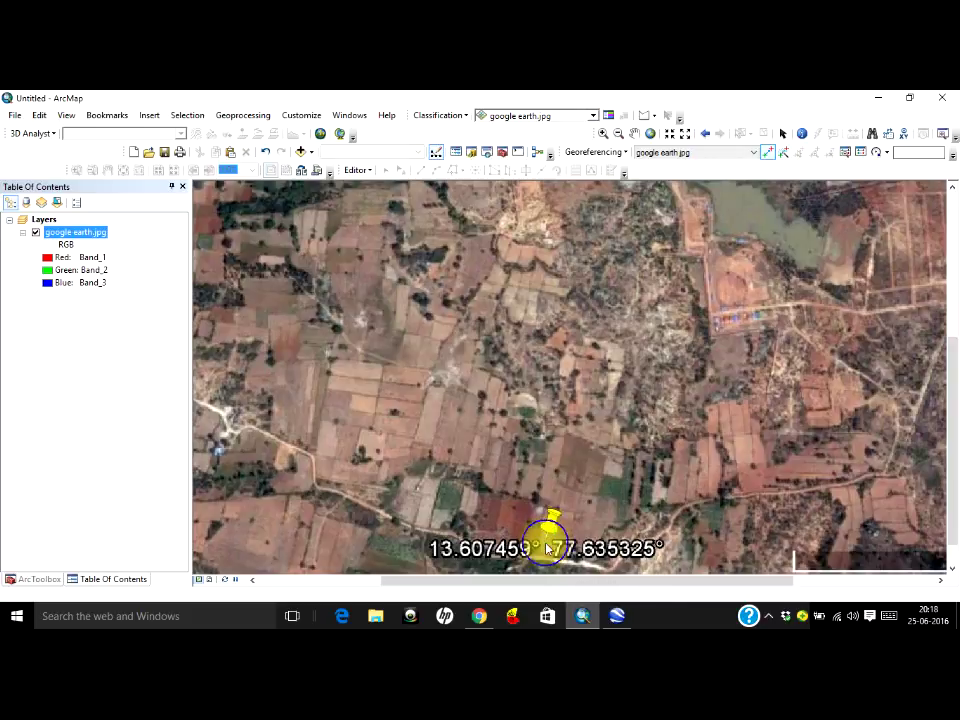
right_click(546, 545)
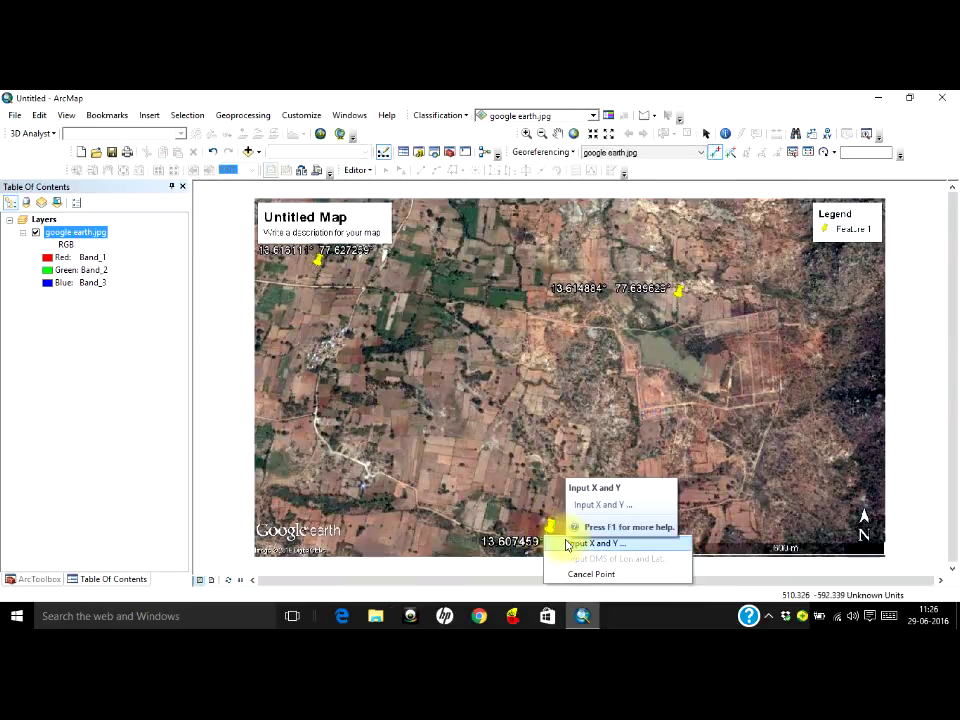
left_click(566, 544)
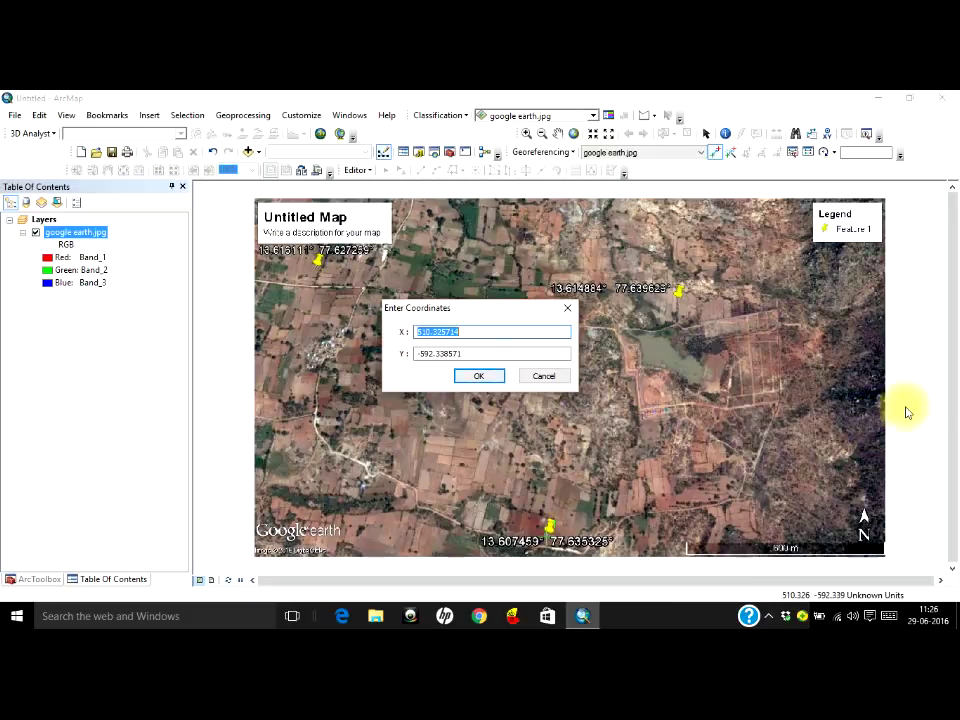
type("77.635325")
key("Tab")
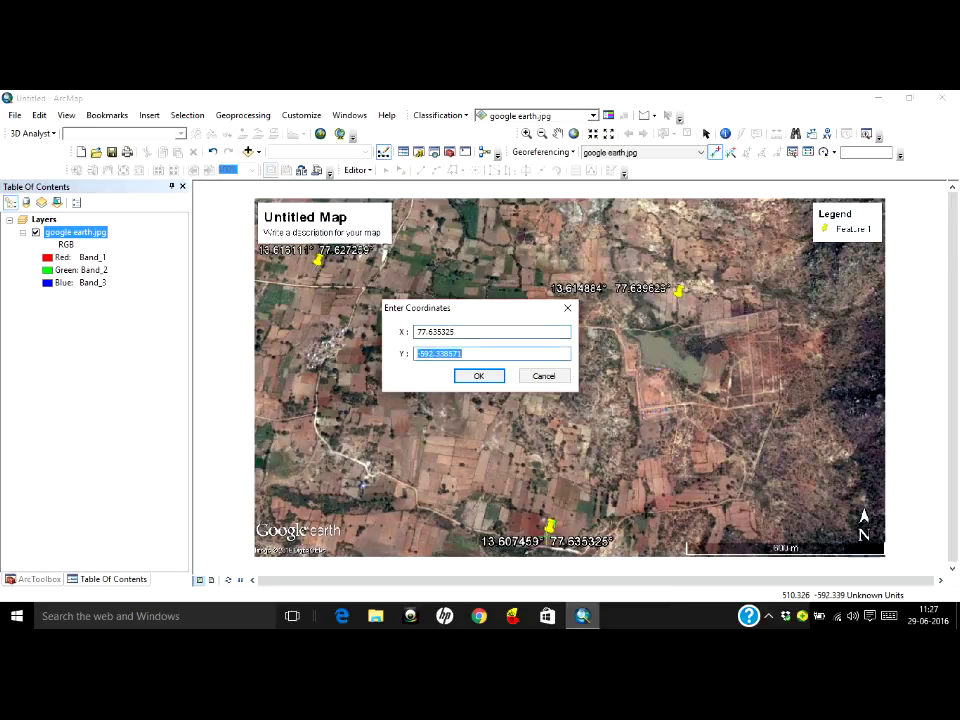
type("13.607")
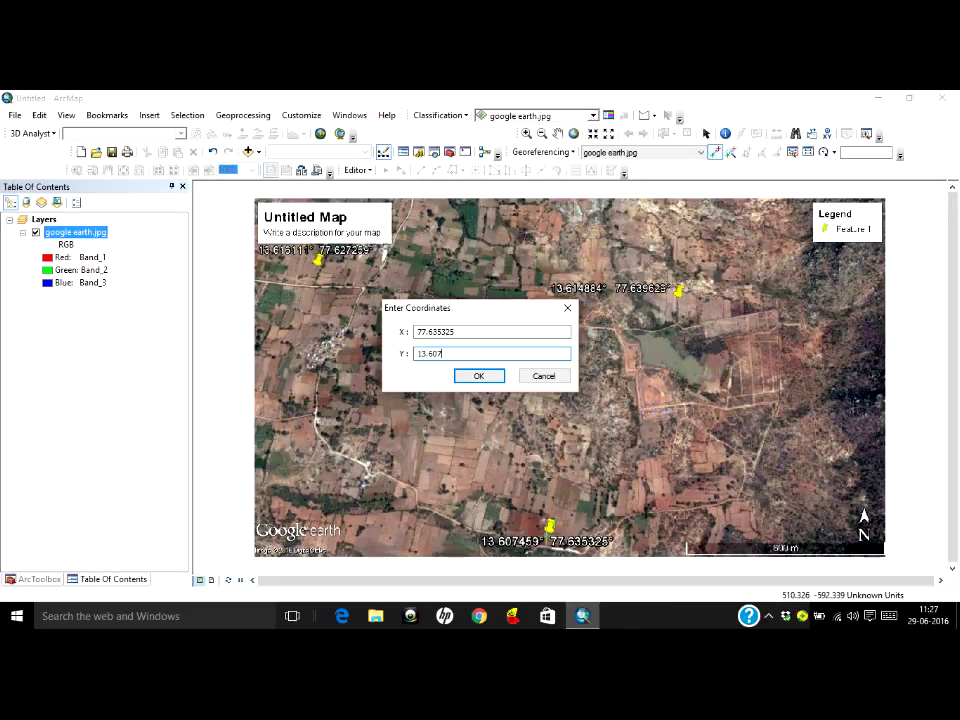
type("459")
left_click(472, 375)
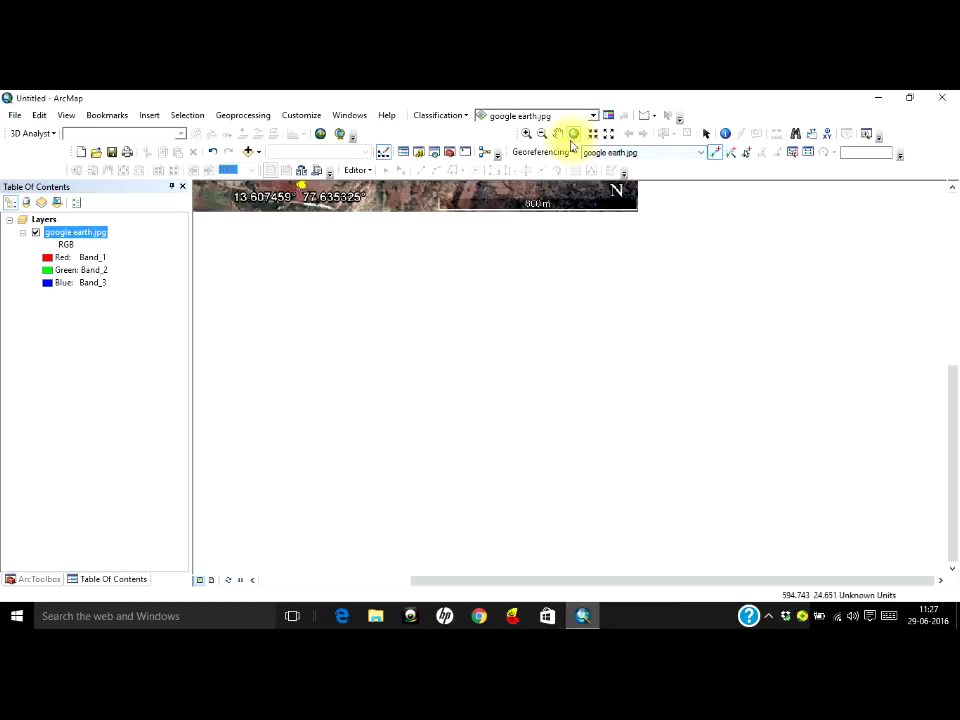
- Add a second control point at the tip of the pushpin north of the lake with X 77.639629 and Y 13.614884
left_click_drag(953, 546, 955, 431)
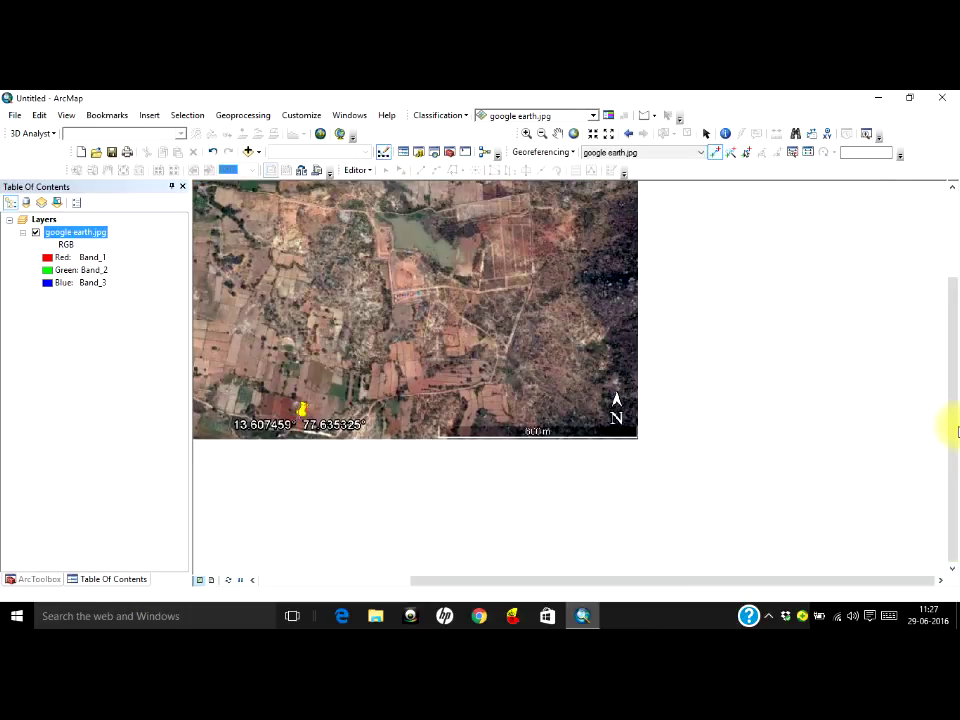
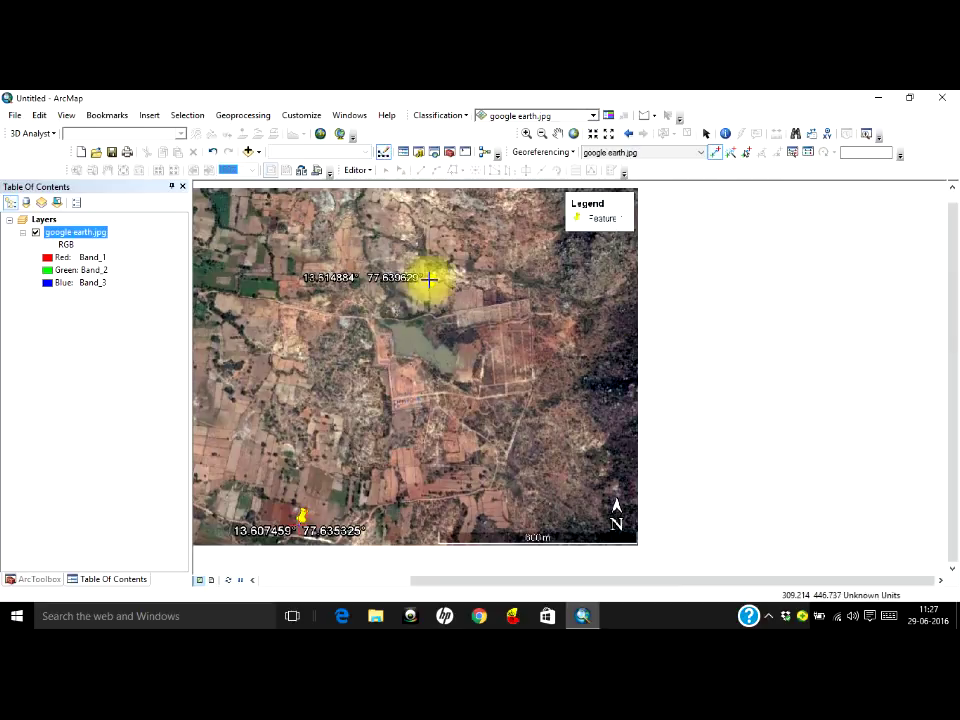
scroll(429, 283, "down", 1)
scroll(429, 283, "up", 3)
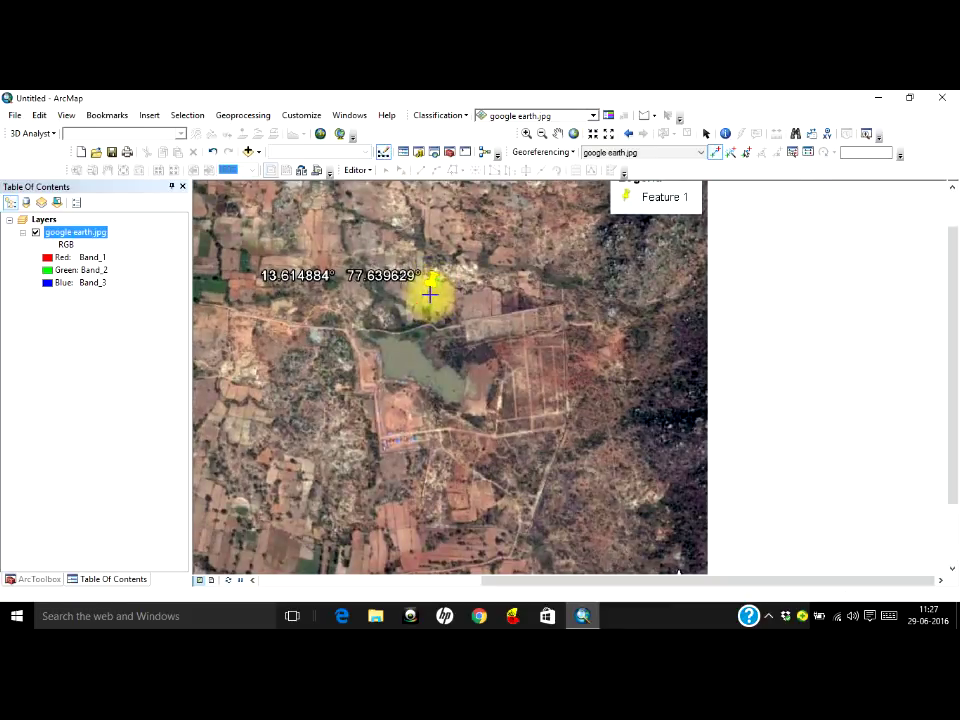
right_click(429, 293)
left_click(455, 306)
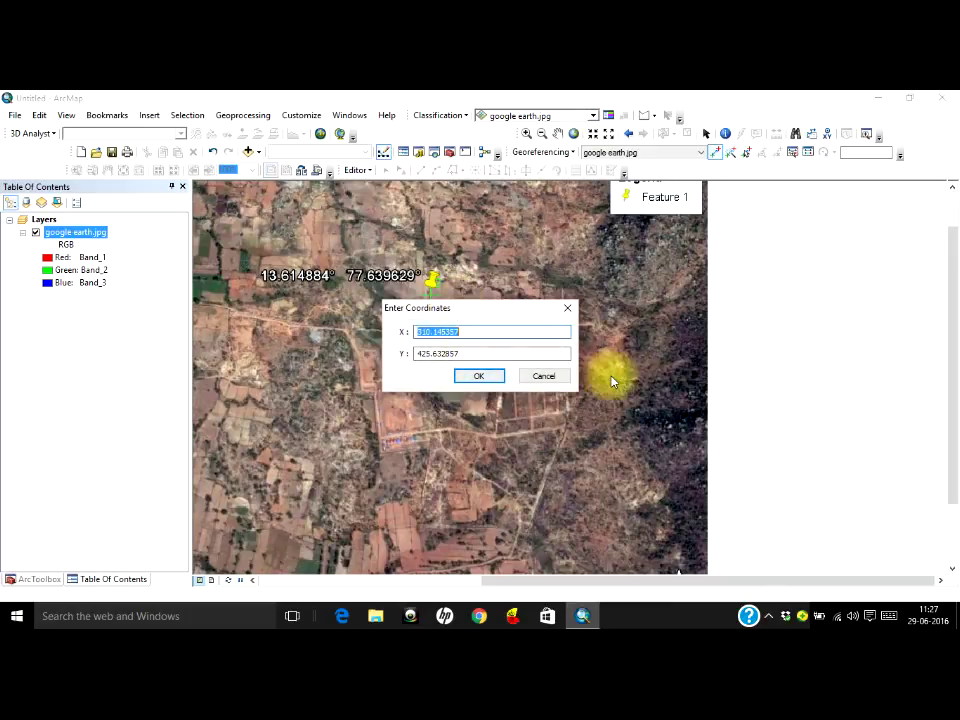
type("77.639629")
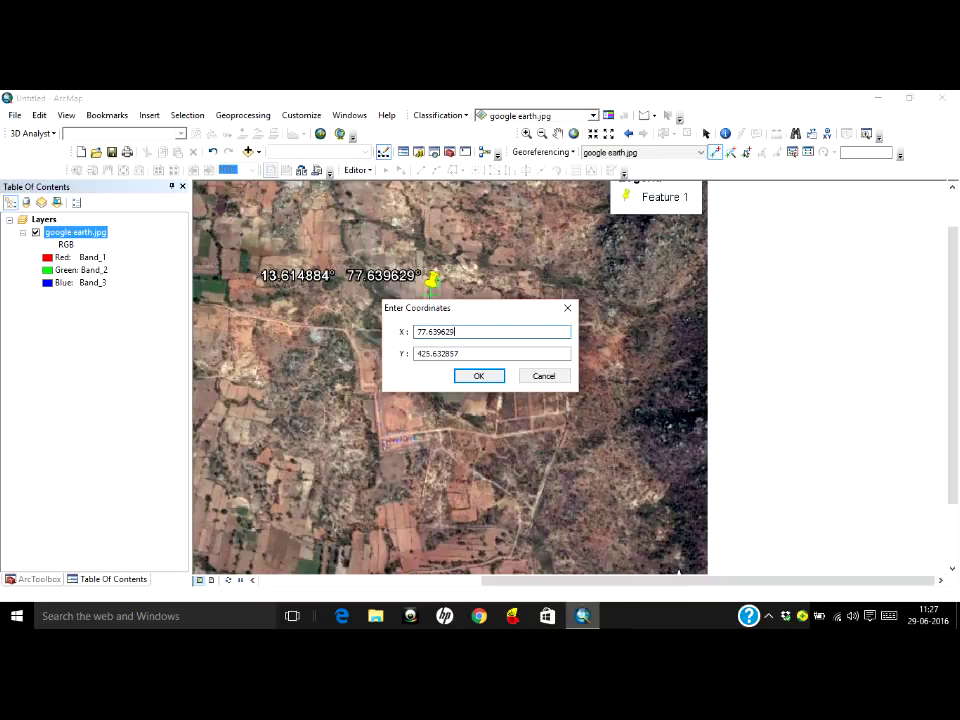
double_click(439, 353)
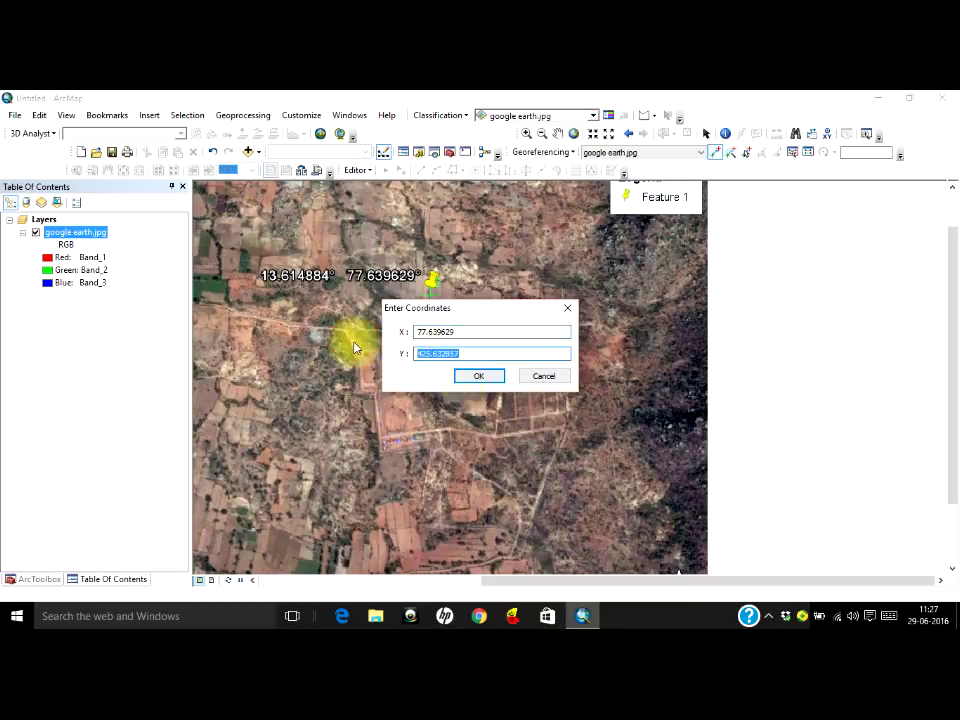
type("13.614884")
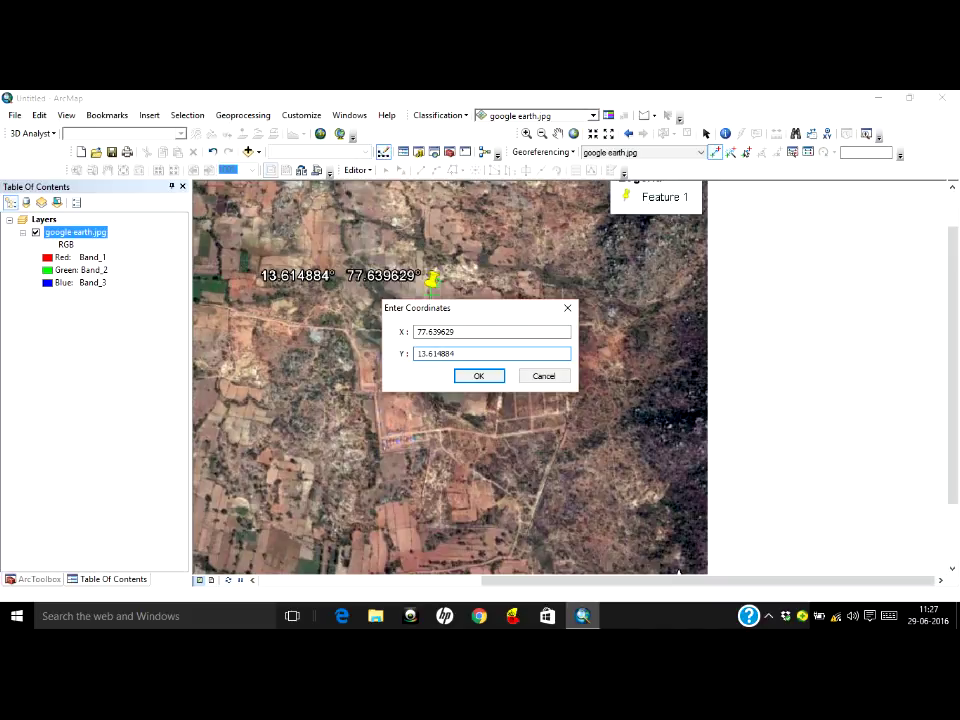
left_click(478, 377)
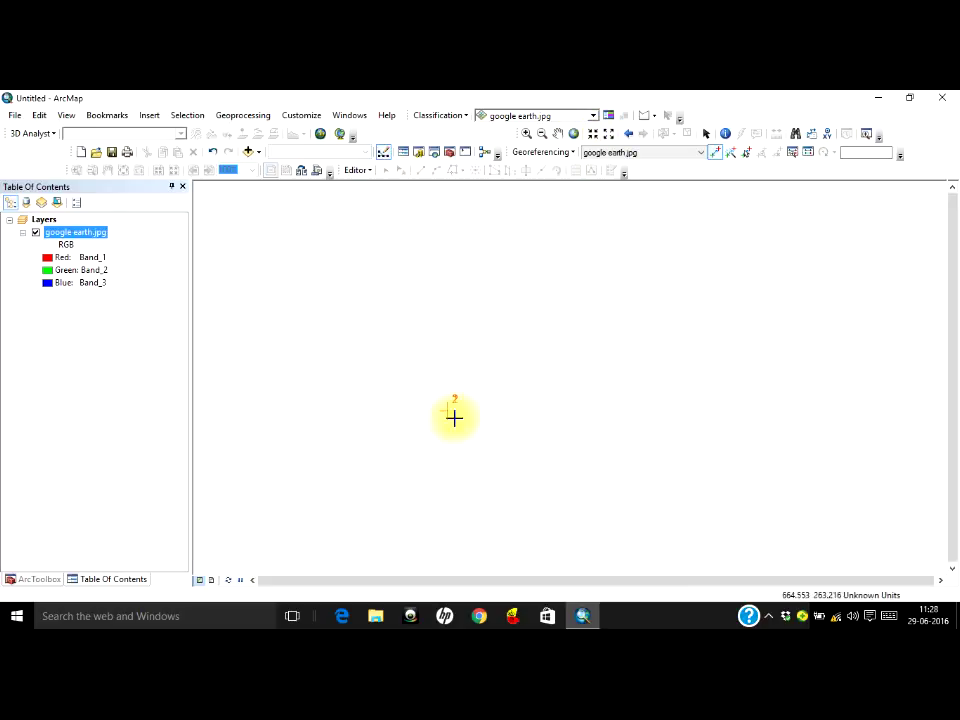
- Add a third control point at the tip of the northwestern pushpin with X 77.627259 and Y 13.616111
scroll(431, 420, "up", 1)
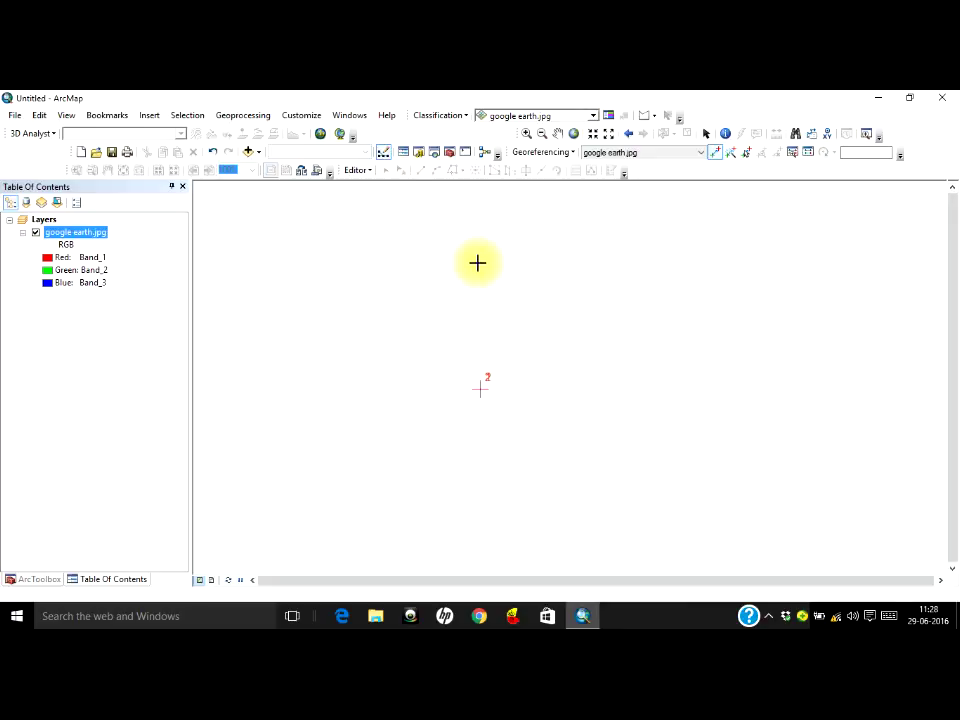
left_click(574, 135)
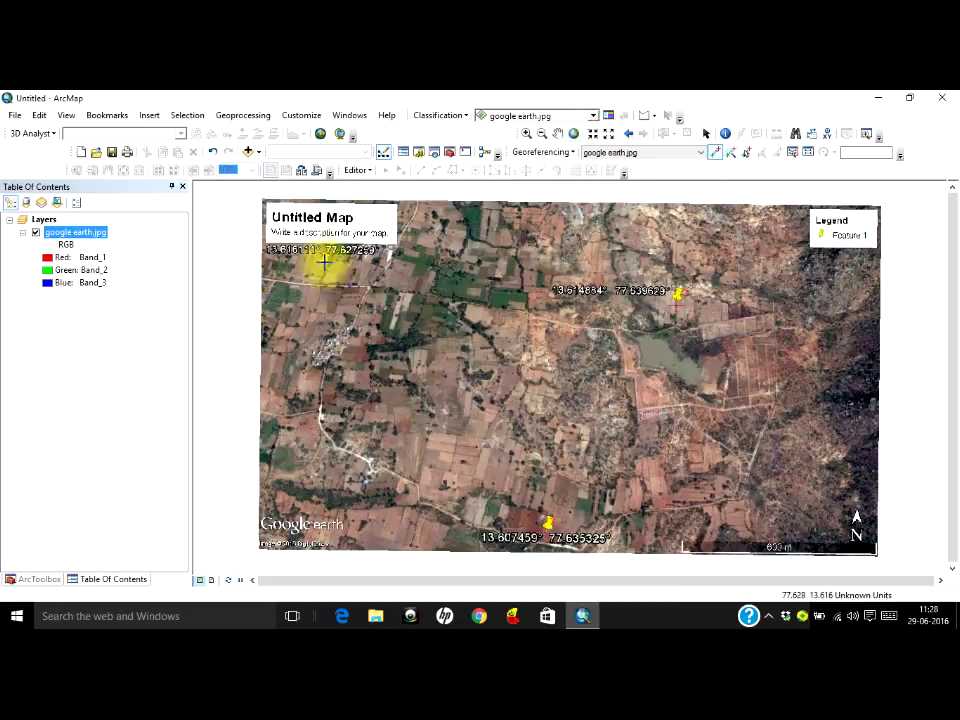
scroll(319, 258, "up", 3)
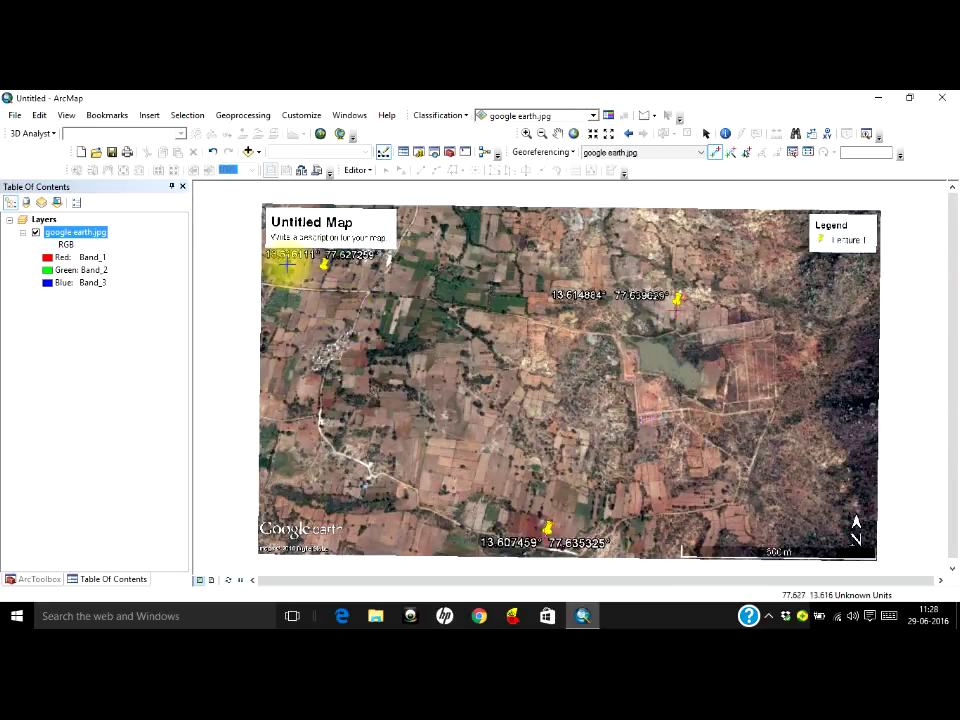
scroll(309, 268, "up", 2)
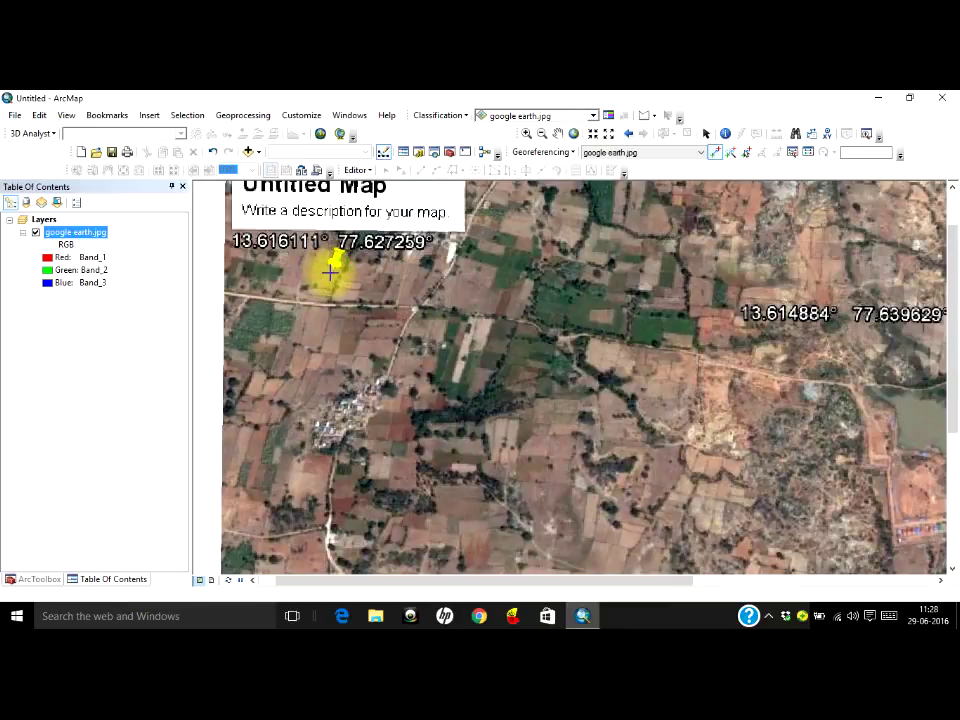
right_click(330, 274)
left_click(375, 282)
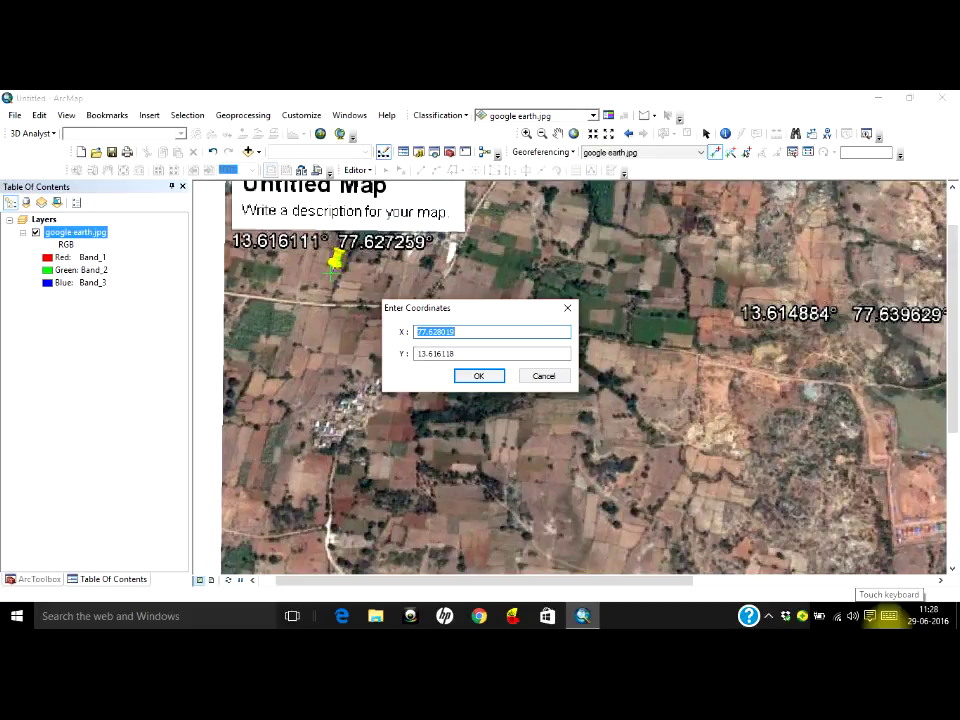
type("77")
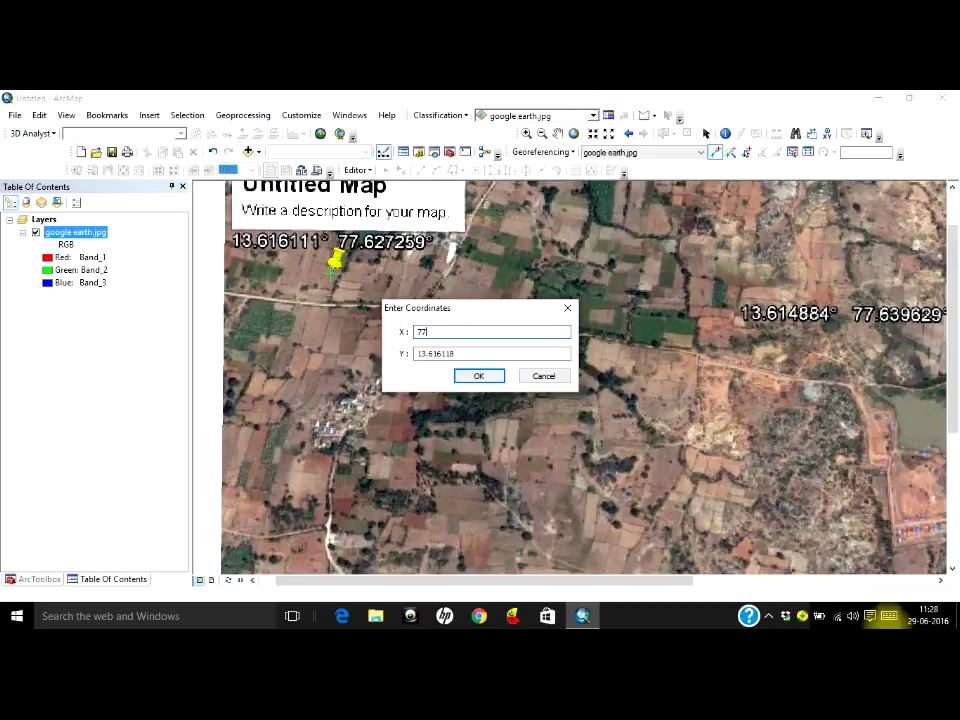
type(".627259")
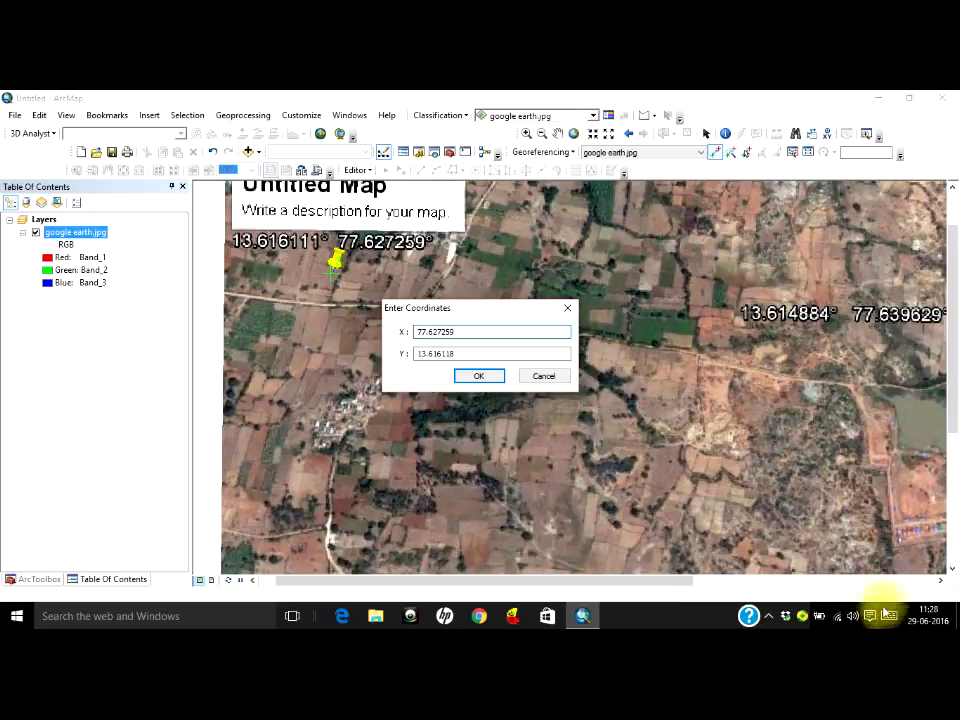
double_click(455, 352)
type("13.")
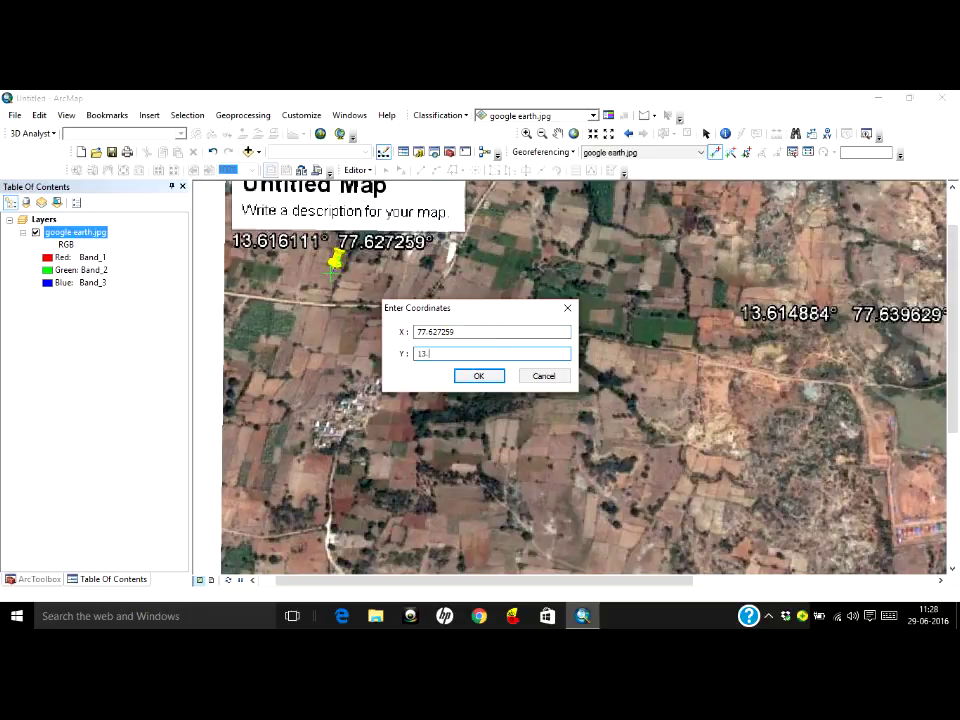
type("616111")
left_click(479, 375)
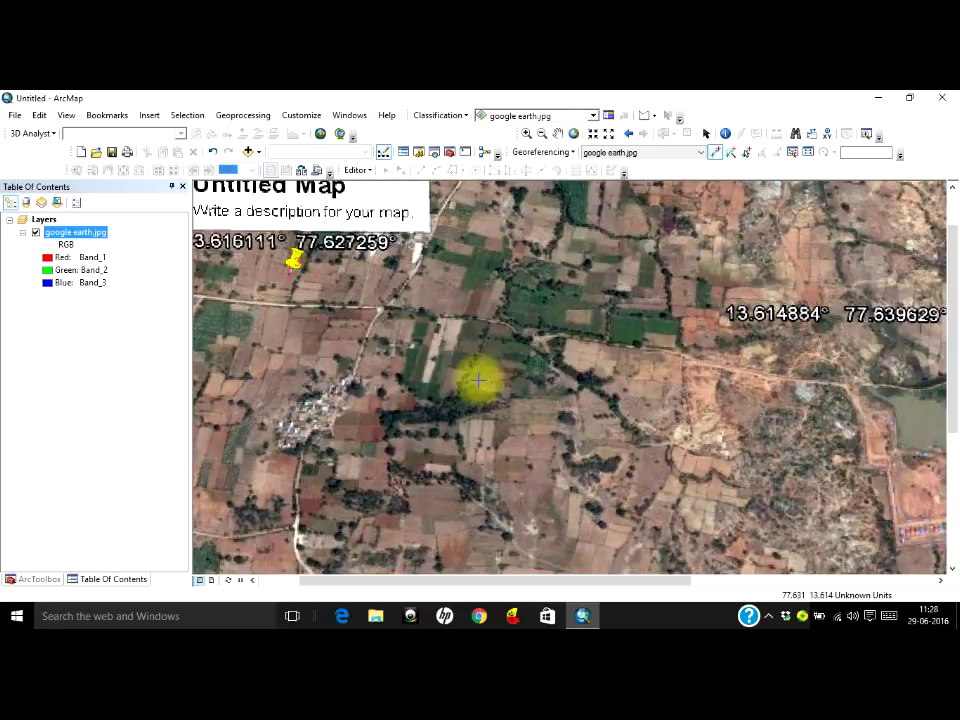
scroll(479, 380, "up", 2)
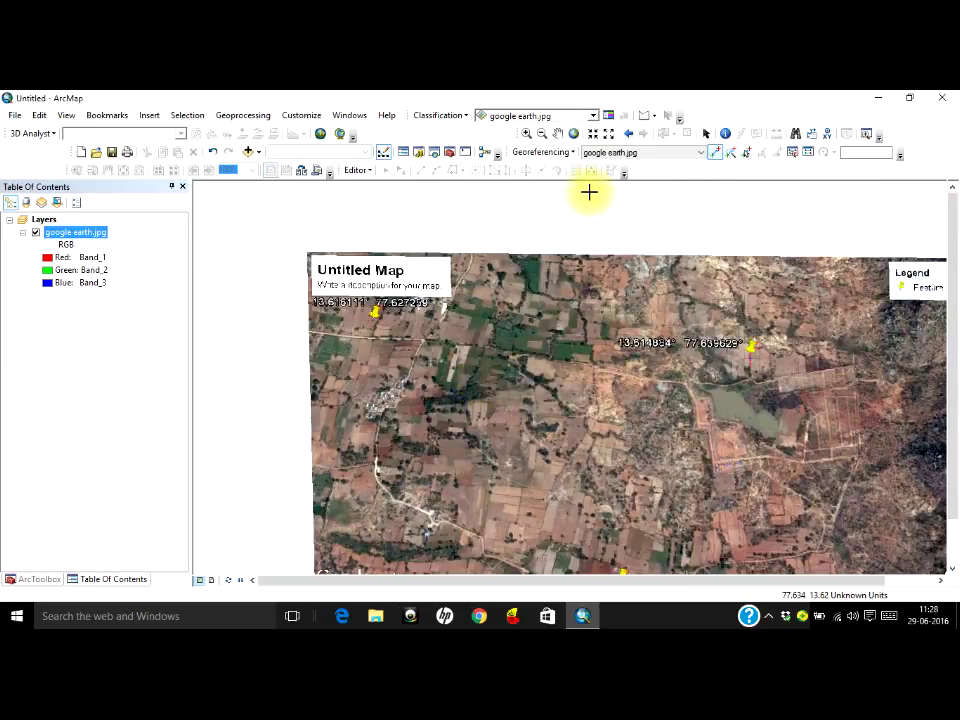
left_click(714, 152)
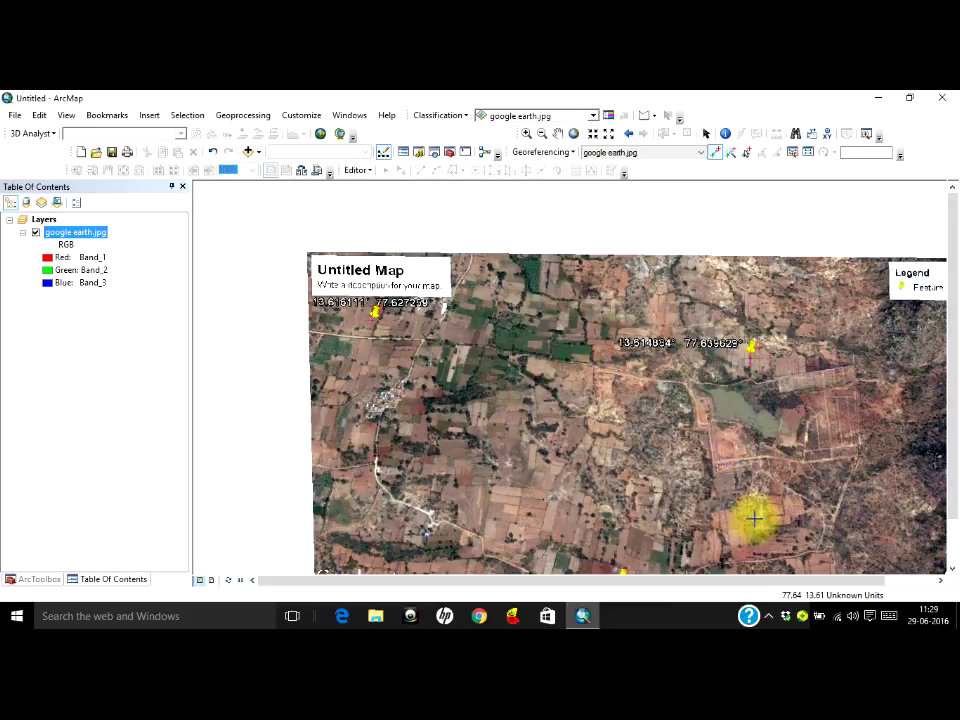
- Start rectifying the georeferenced image with Nearest Neighbor resampling and F:\Venture1 as the output location
left_click(537, 152)
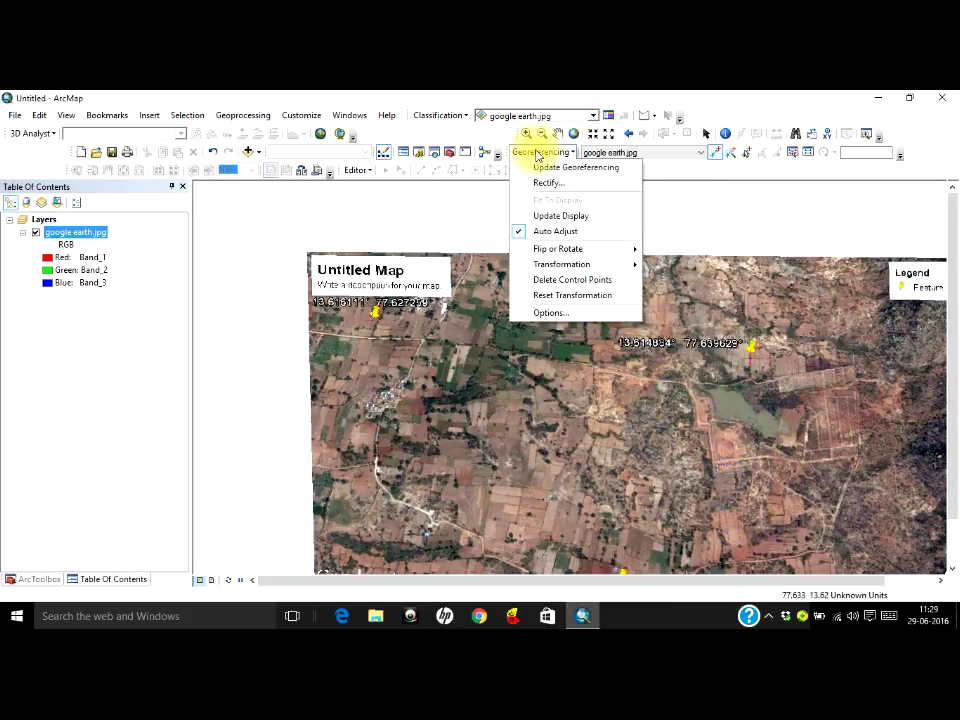
left_click(540, 183)
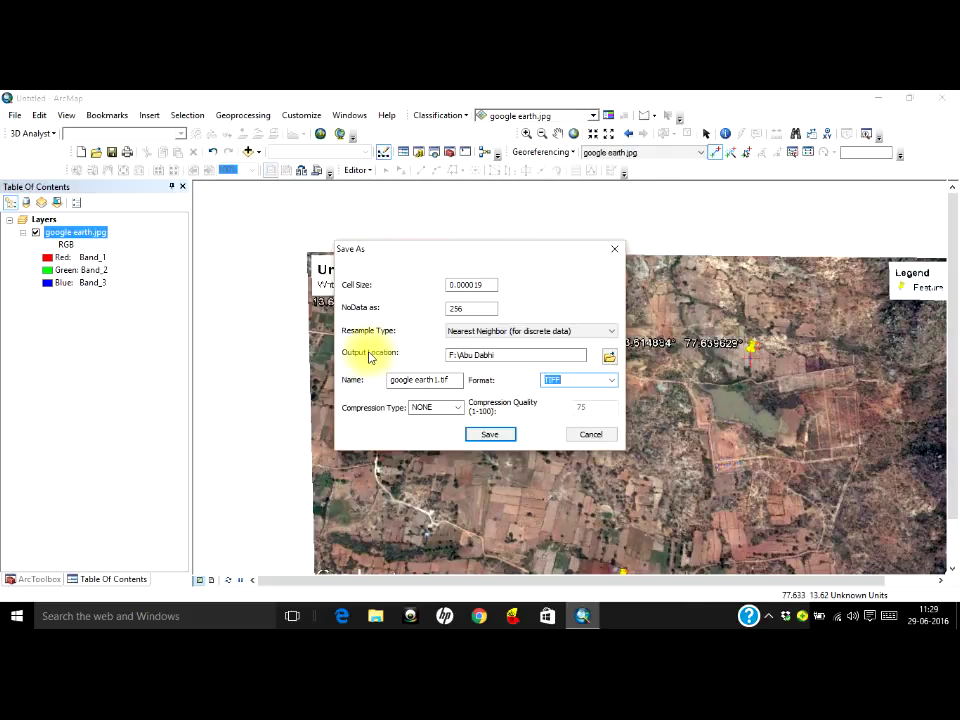
left_click(463, 333)
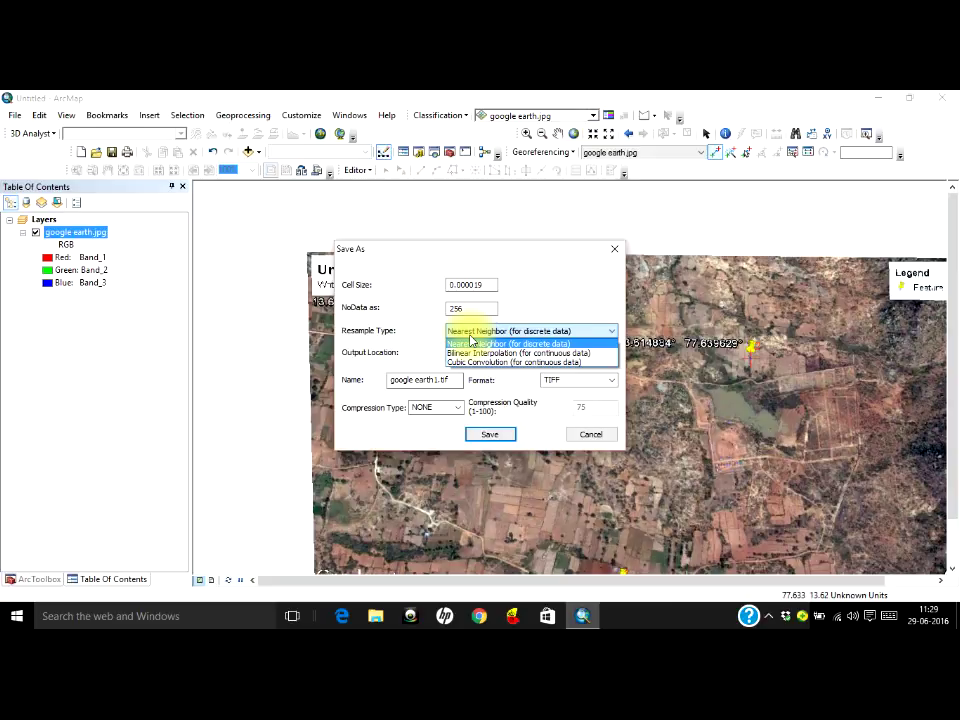
left_click(471, 342)
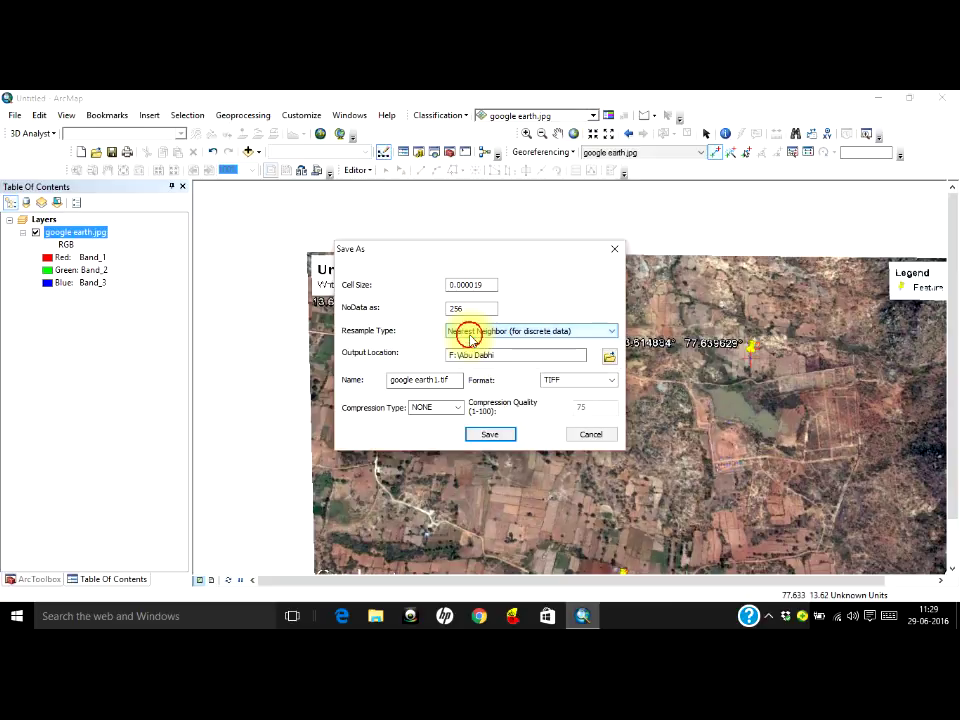
left_click(610, 357)
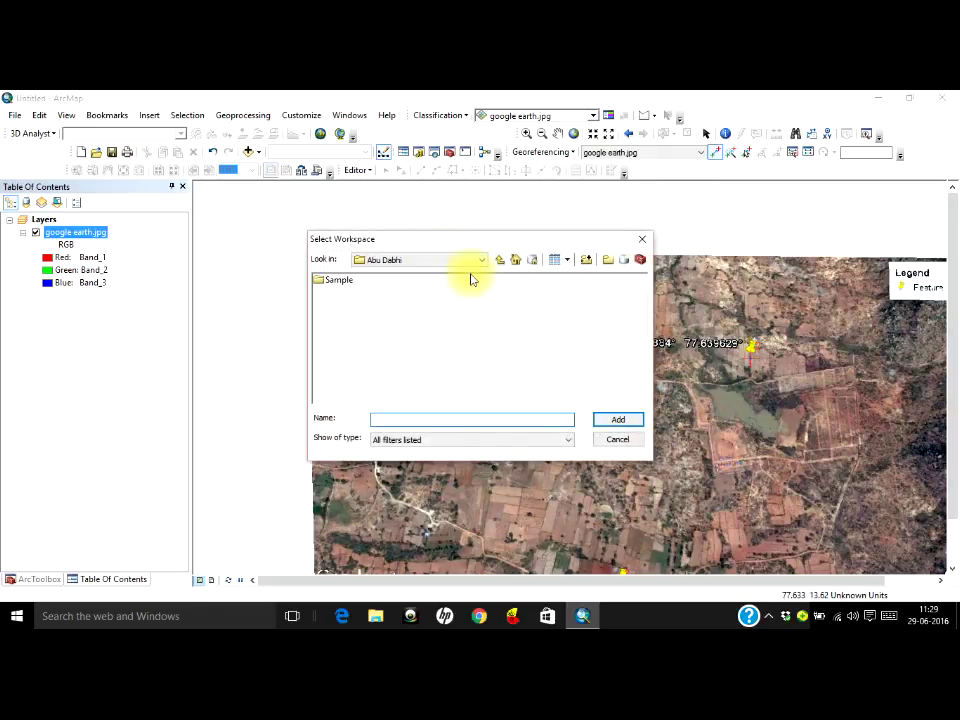
left_click(507, 266)
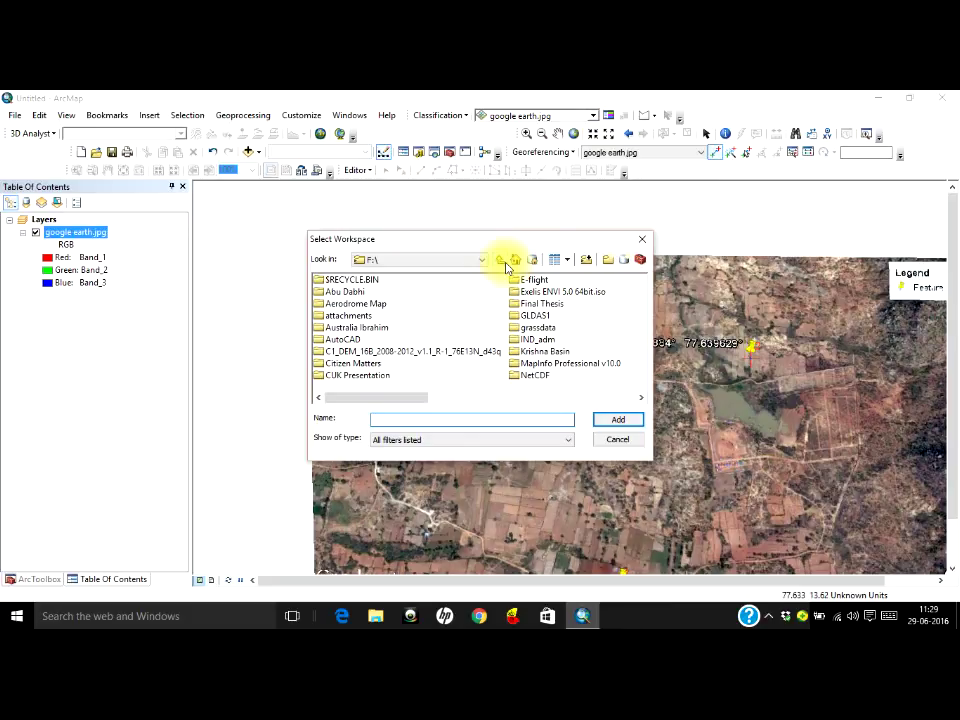
left_click(622, 422)
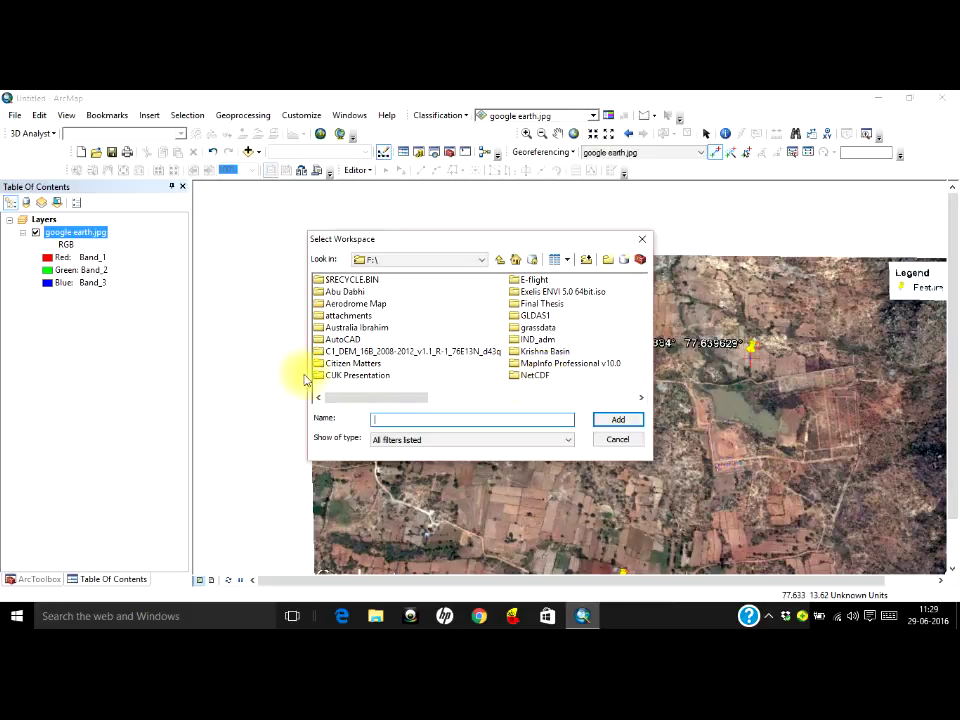
left_click_drag(362, 398, 615, 432)
left_click(341, 375)
left_click(626, 413)
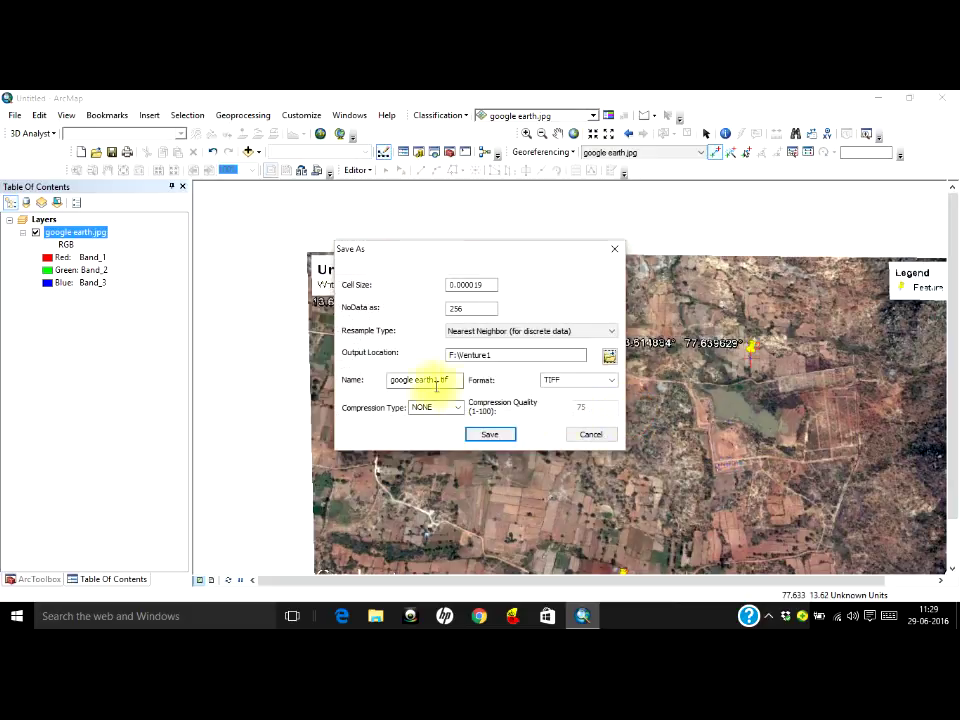
- Name the rectified output rectified.tif, keep the TIFF format and save it
left_click_drag(437, 380, 369, 381)
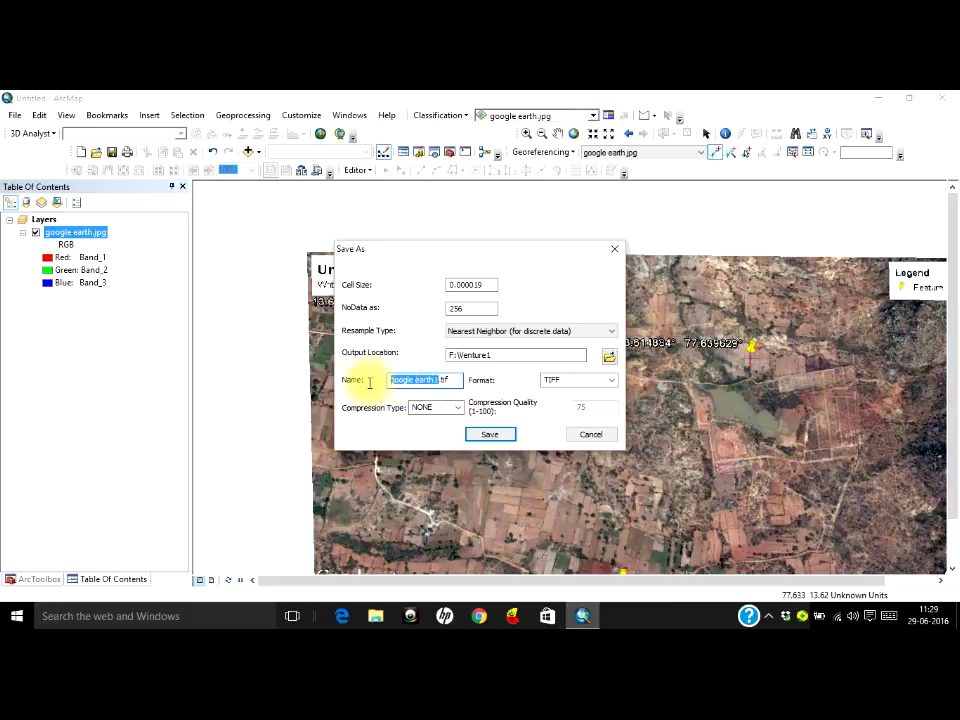
type("rectifi")
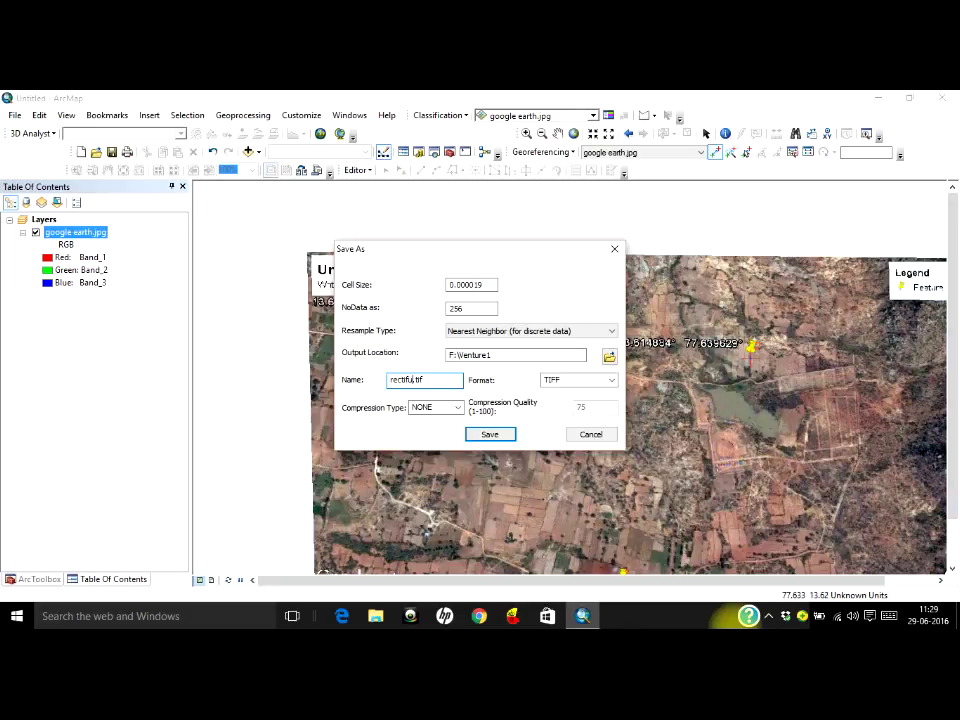
type("ed")
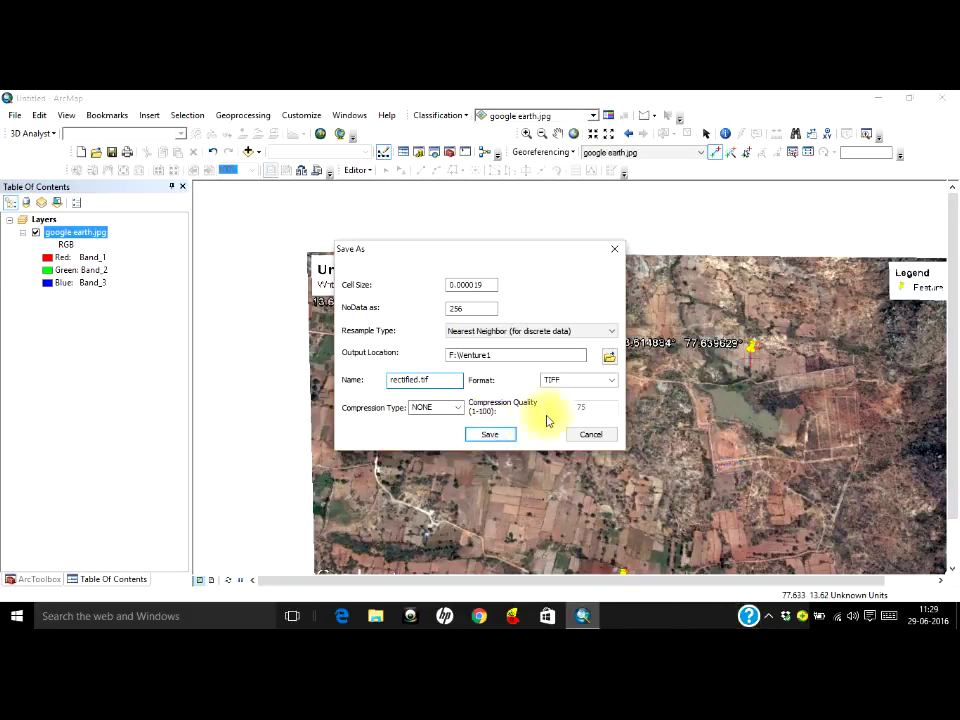
left_click(611, 381)
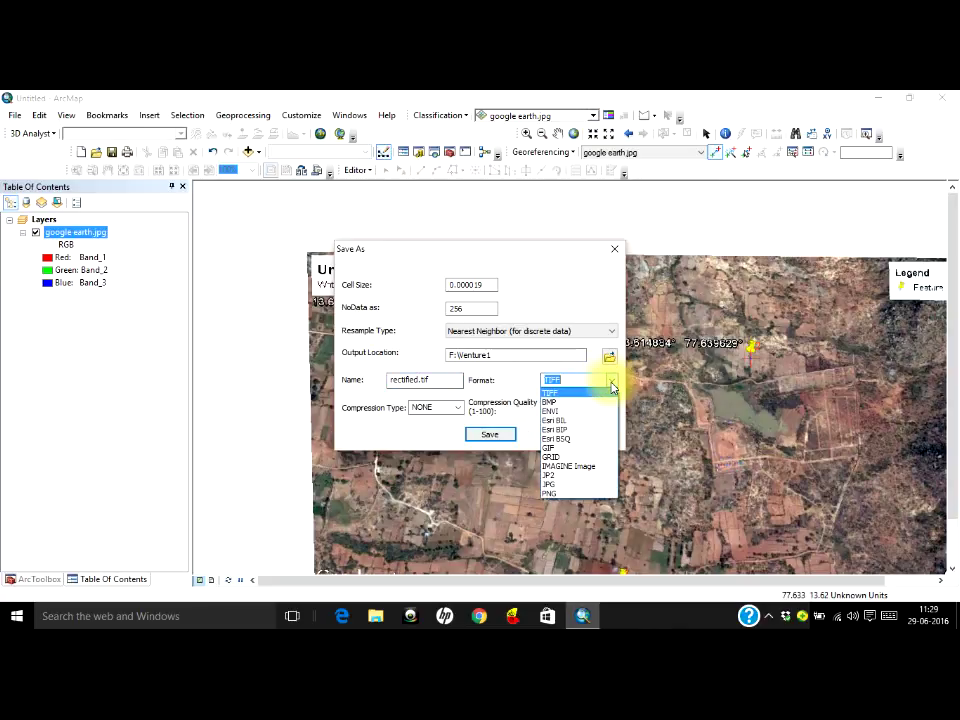
left_click(580, 392)
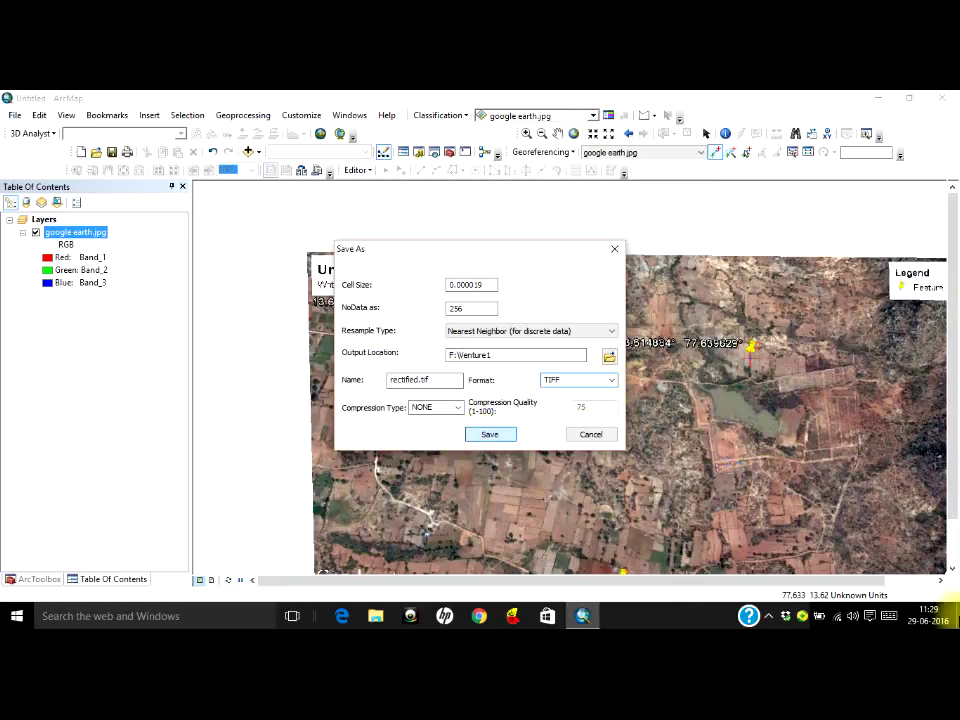
left_click(490, 434)
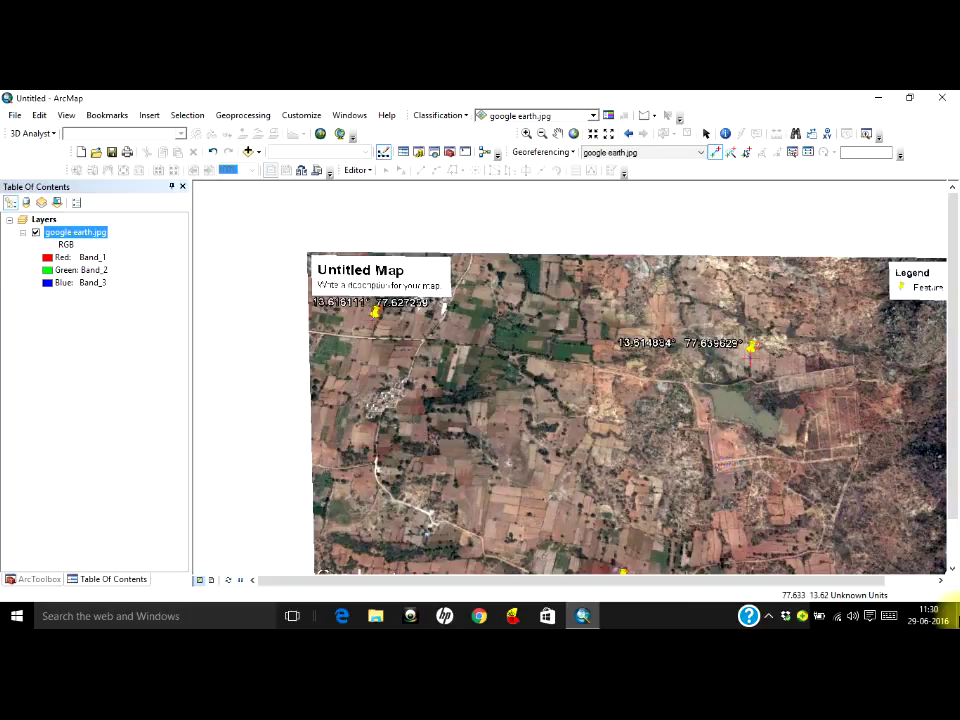
- Hide the google earth.jpg layer and add rectified.tif from the Venture1 folder to the map, accepting the missing spatial reference
left_click_drag(654, 239, 584, 184)
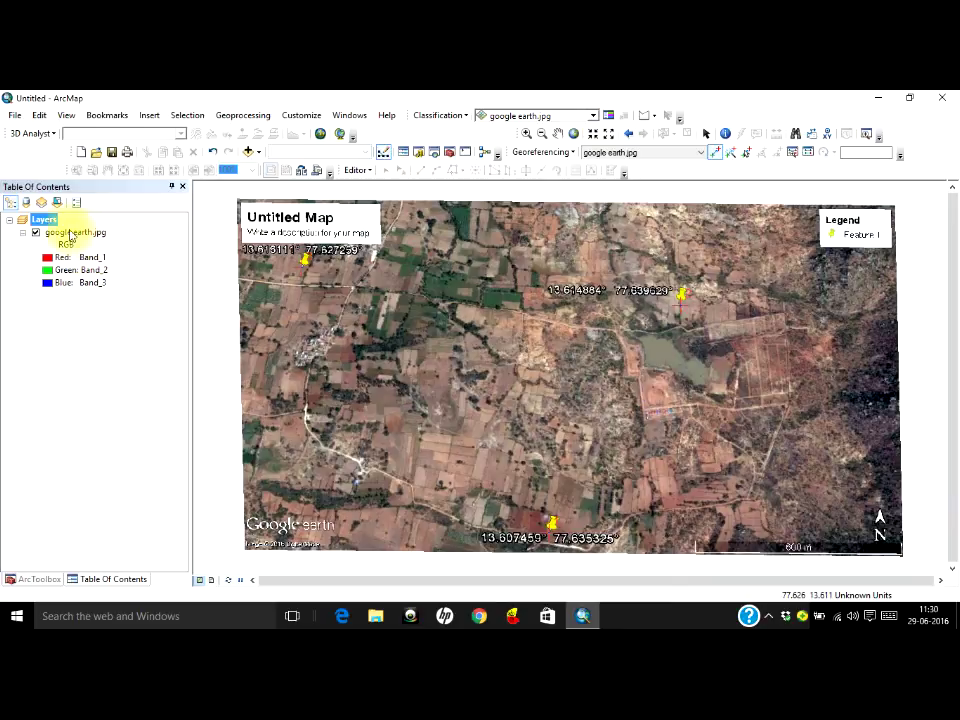
left_click(35, 232)
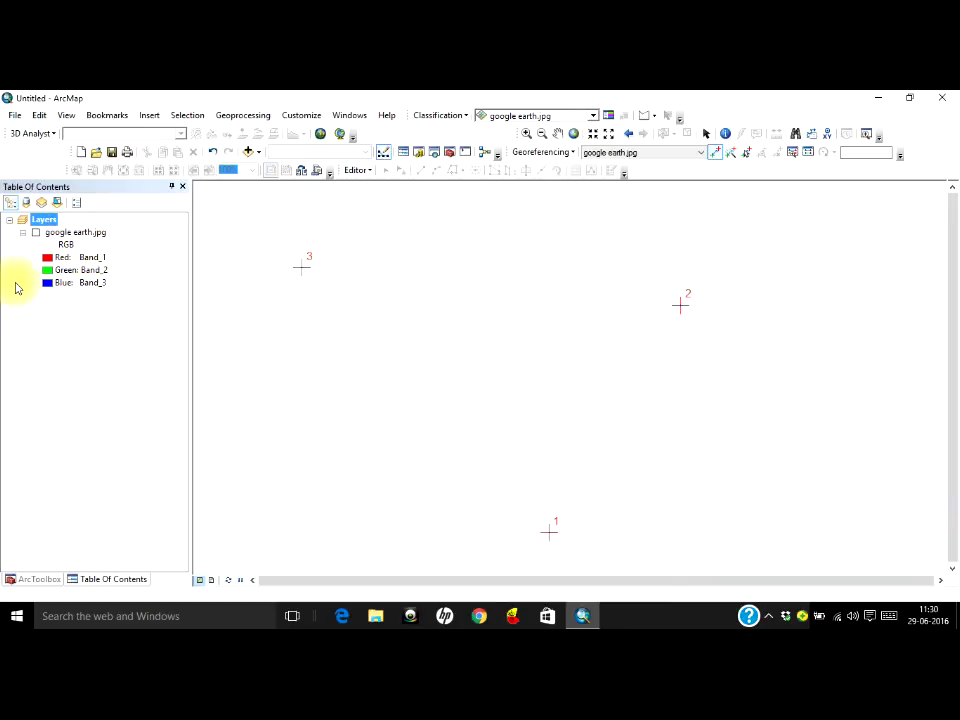
left_click(248, 151)
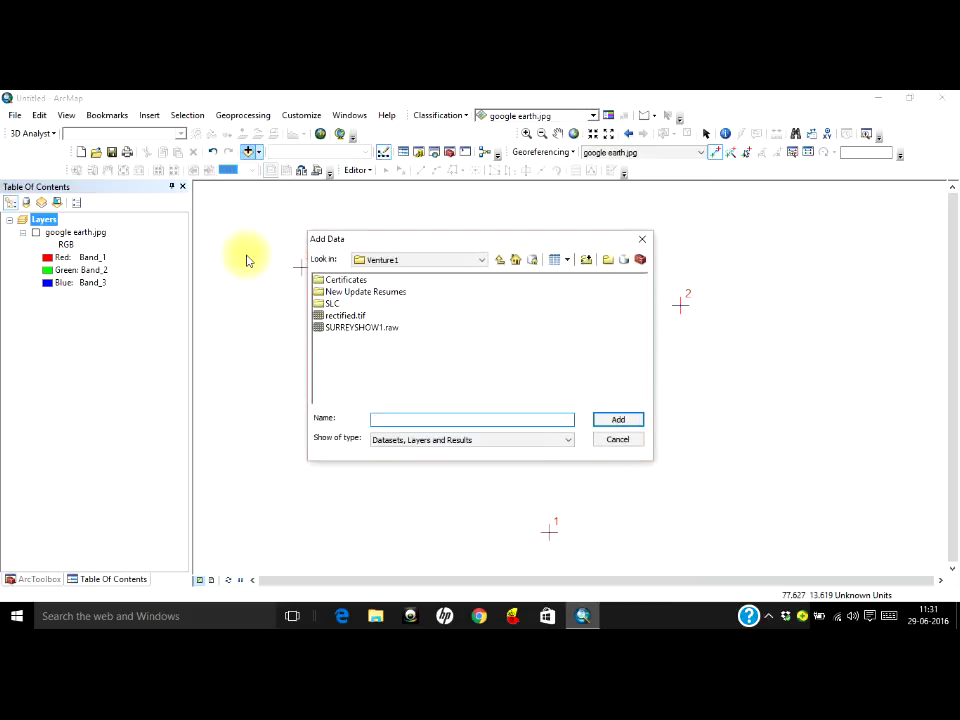
left_click(352, 316)
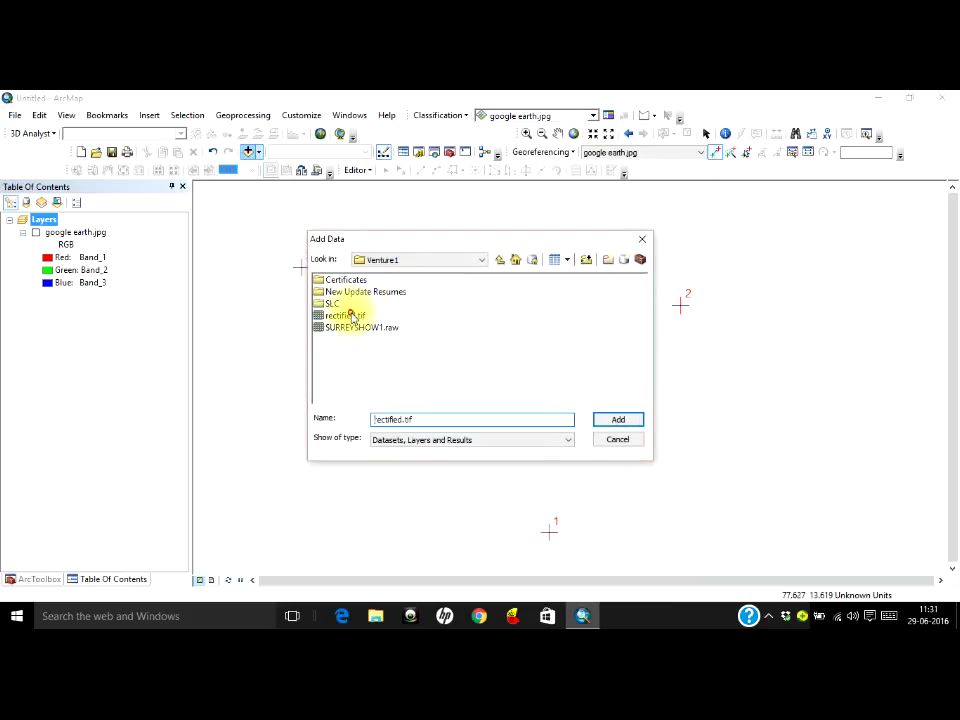
left_click(619, 419)
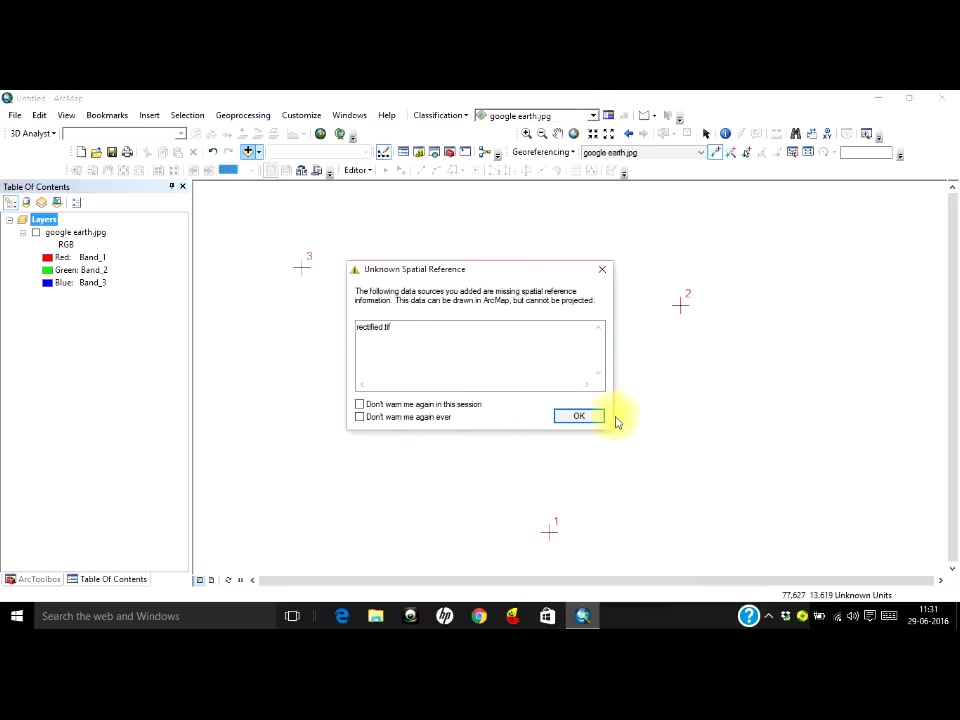
left_click(598, 416)
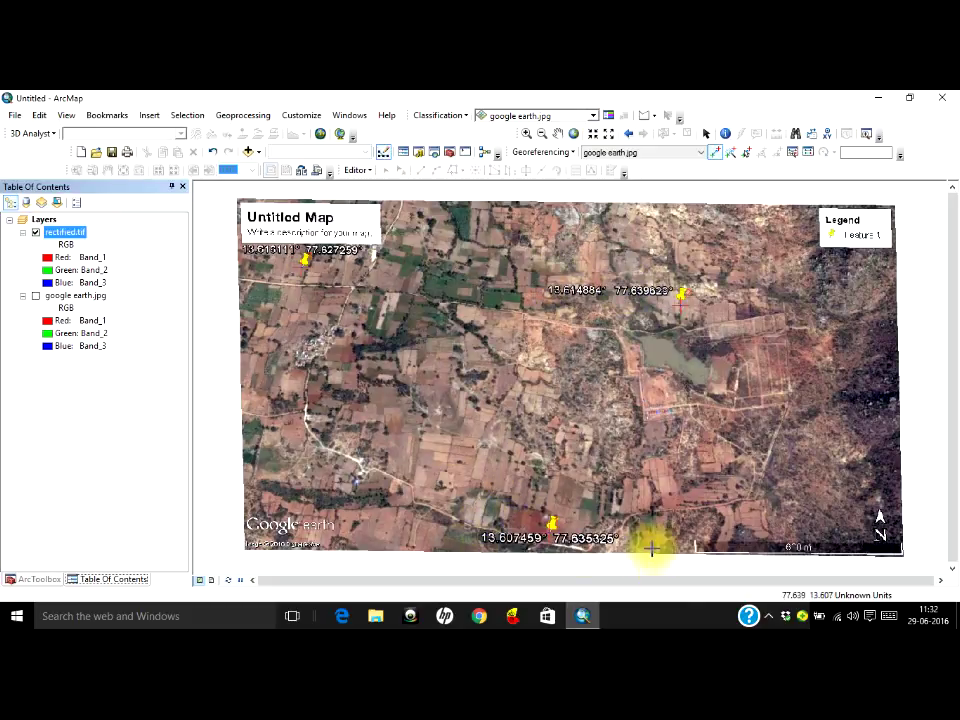
scroll(687, 350, "up", 2)
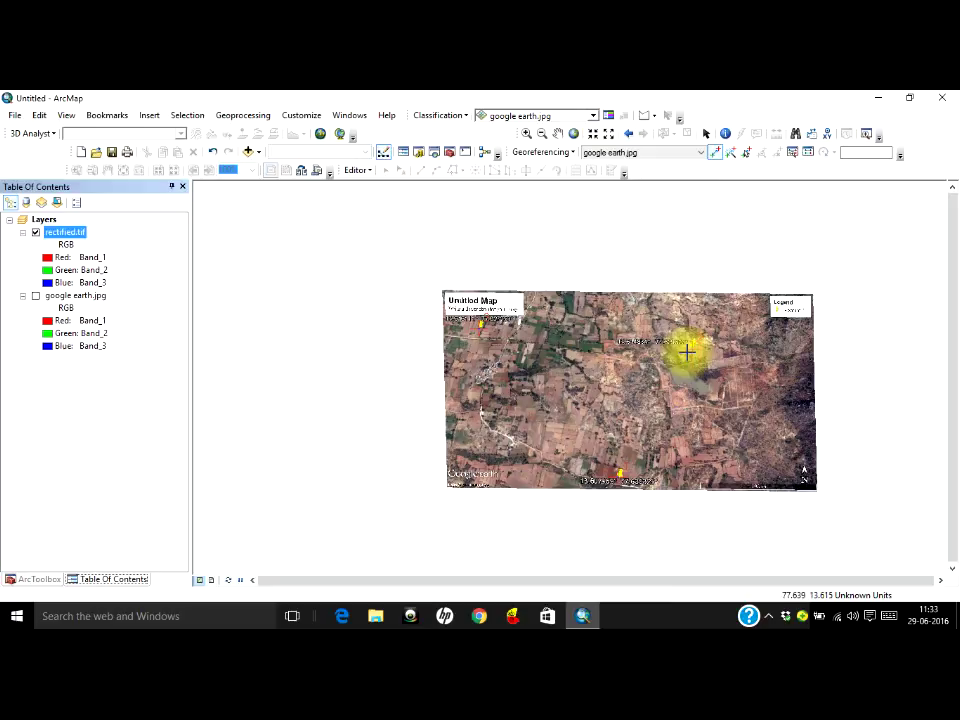